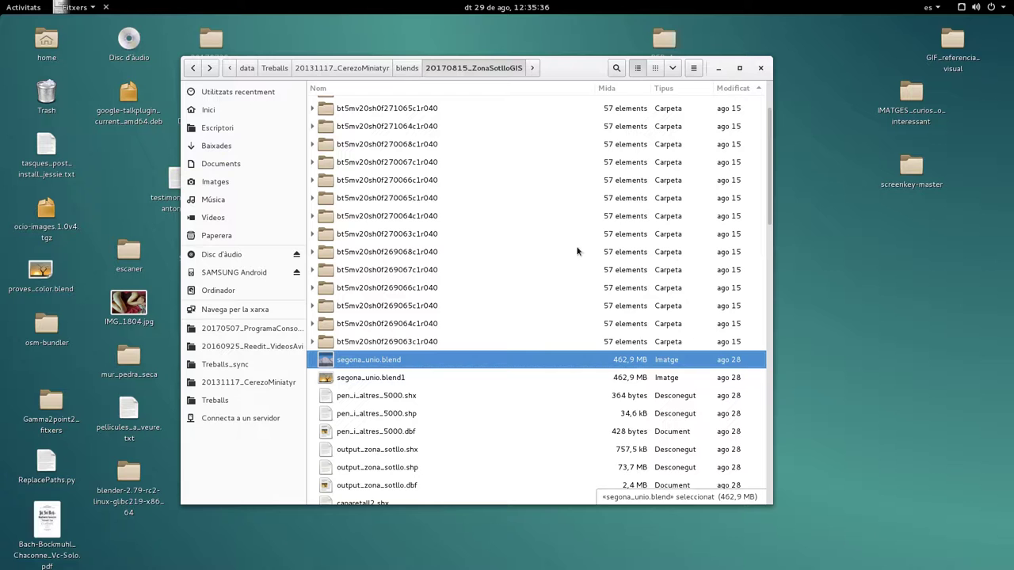
Step: Scroll through the 20170815_ZonaSotlloGIS listing, then use the path bar to reach its parent blends folder
{"action": "left_click_drag", "start_coordinate": [553, 66], "coordinate": [570, 69]}
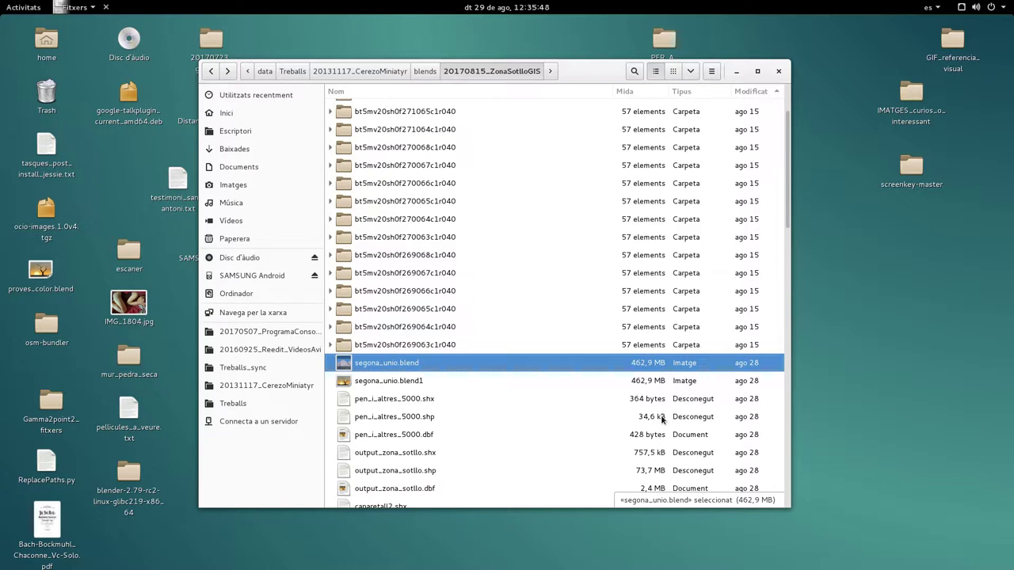
{"action": "scroll", "coordinate": [662, 420], "scroll_direction": "up", "scroll_amount": 2}
{"action": "scroll", "coordinate": [661, 420], "scroll_direction": "down", "scroll_amount": 12}
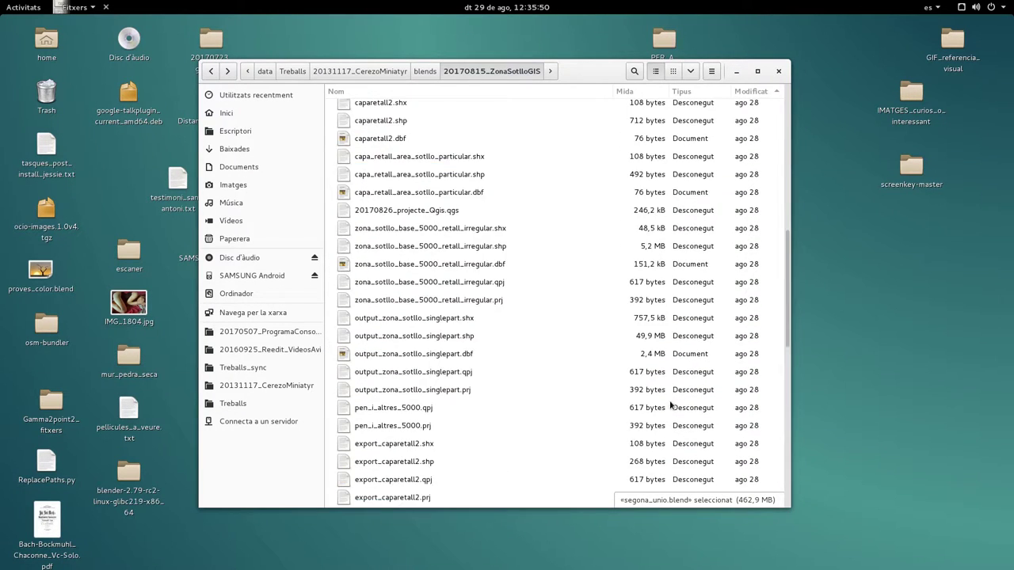
{"action": "scroll", "coordinate": [627, 361], "scroll_direction": "up", "scroll_amount": 12}
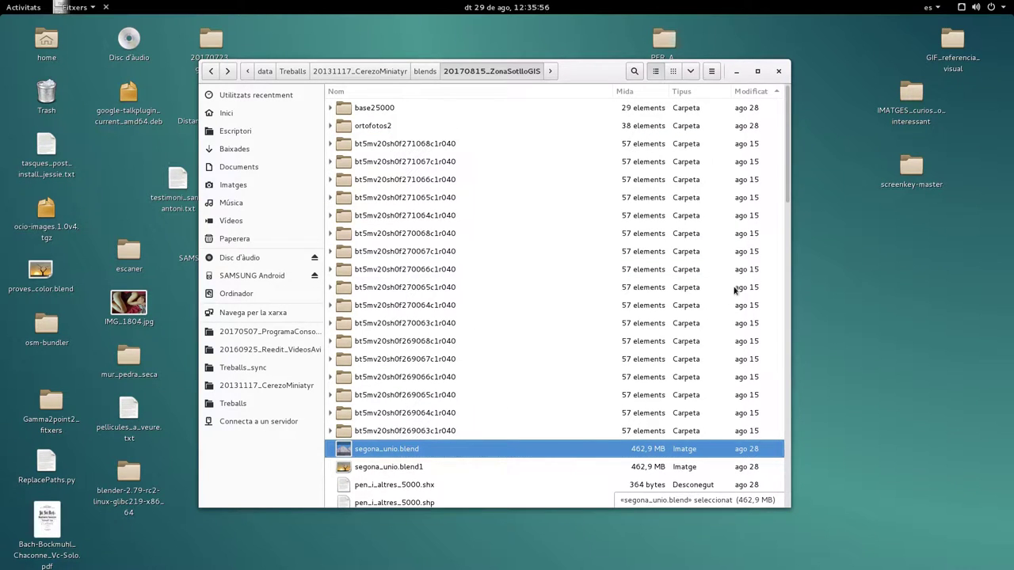
{"action": "scroll", "coordinate": [507, 163], "scroll_direction": "down", "scroll_amount": 3}
{"action": "scroll", "coordinate": [522, 103], "scroll_direction": "up", "scroll_amount": 3}
{"action": "left_click", "coordinate": [482, 73]}
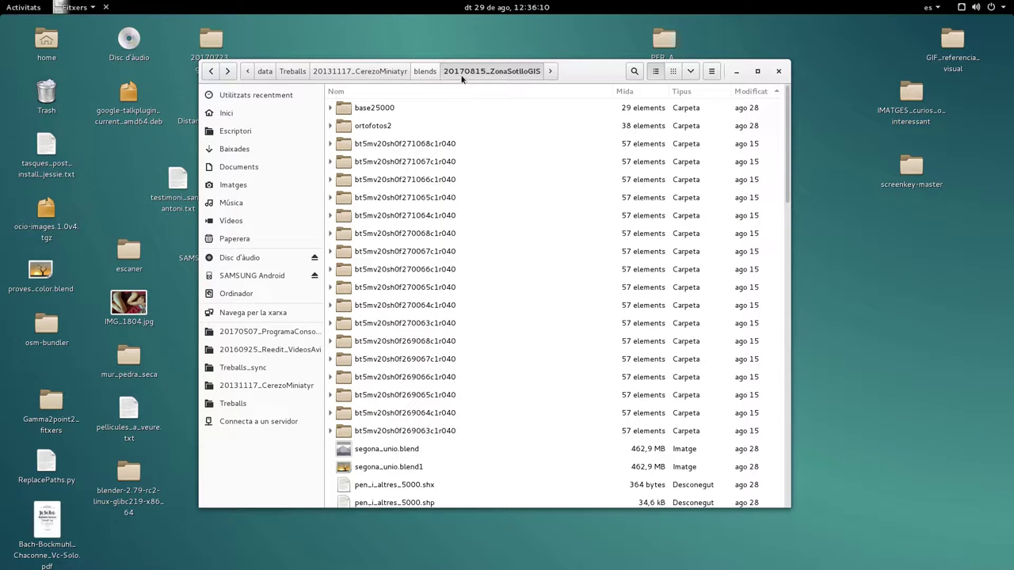
{"action": "left_click", "coordinate": [425, 71]}
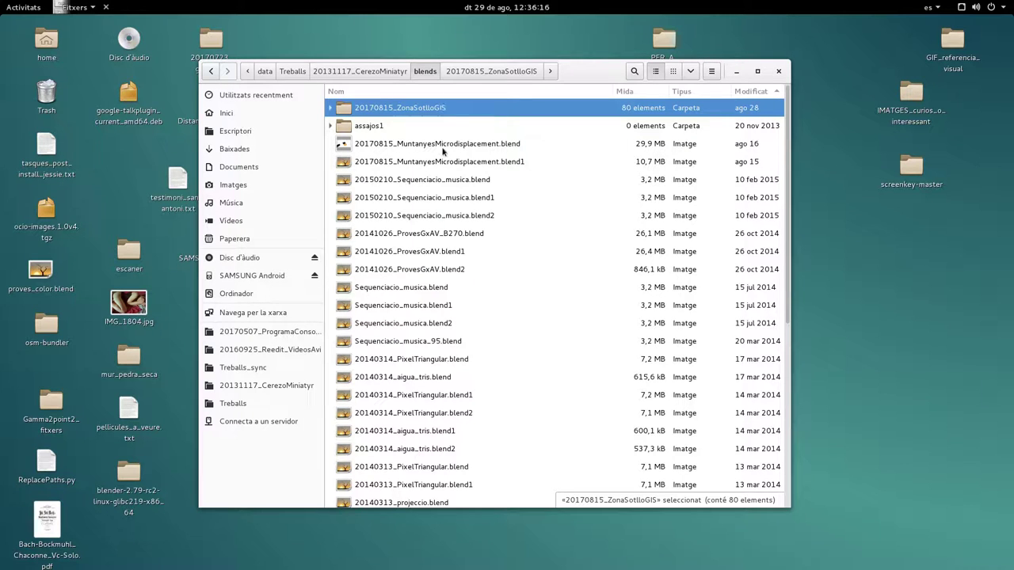
{"action": "left_click", "coordinate": [385, 72]}
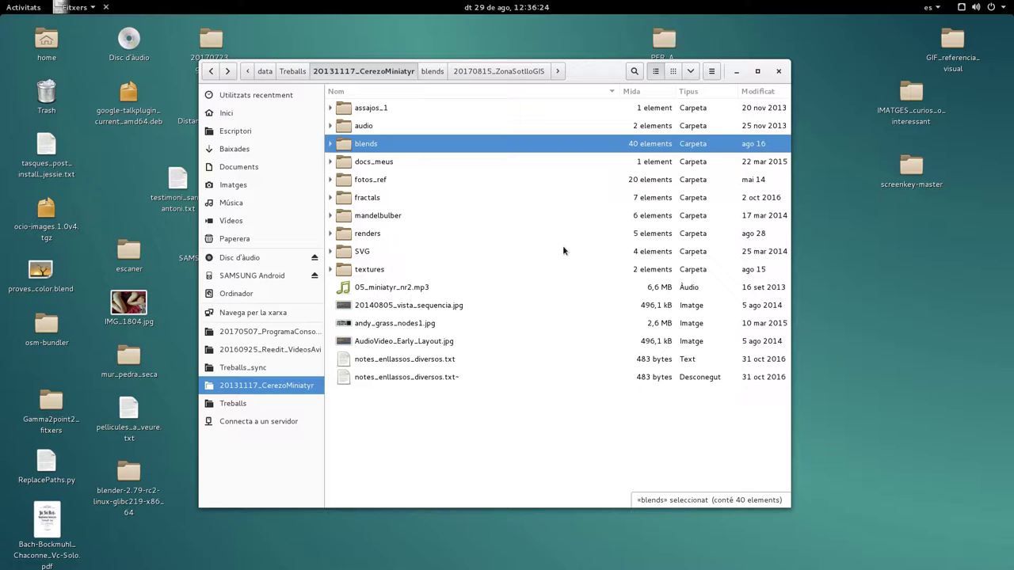
{"action": "left_click", "coordinate": [498, 72]}
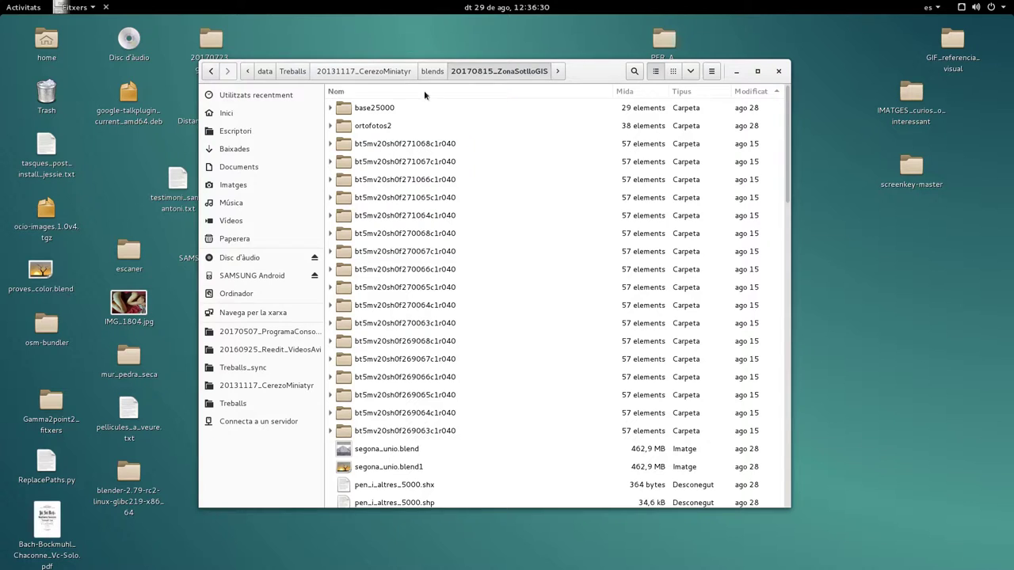
{"action": "left_click", "coordinate": [432, 72]}
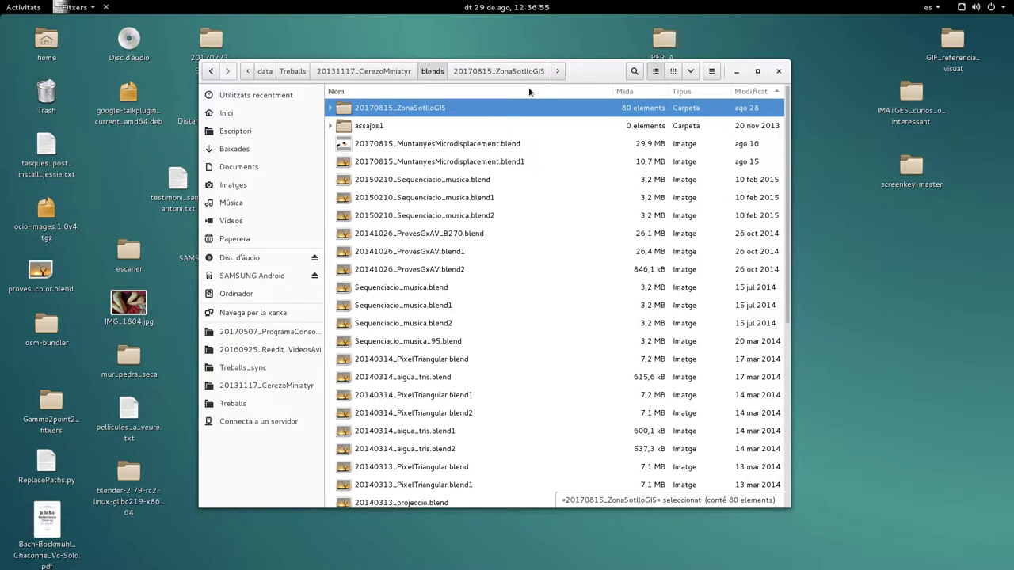
Step: Go back into the 20170815_ZonaSotlloGIS project folder from the breadcrumb and scroll down
{"action": "scroll", "coordinate": [536, 268], "scroll_direction": "down", "scroll_amount": 5}
{"action": "scroll", "coordinate": [539, 267], "scroll_direction": "up", "scroll_amount": 5}
{"action": "left_click", "coordinate": [507, 71]}
{"action": "scroll", "coordinate": [516, 400], "scroll_direction": "down", "scroll_amount": 15}
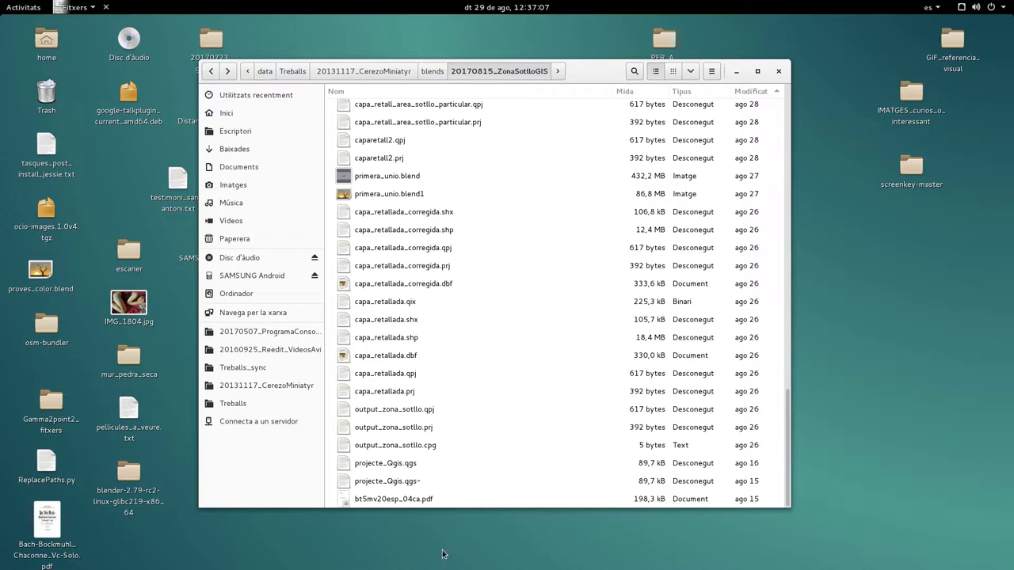
Step: Select the bt5mv20esp_04ca.pdf file, then all six scattered capa_retallada files
{"action": "left_click", "coordinate": [406, 500]}
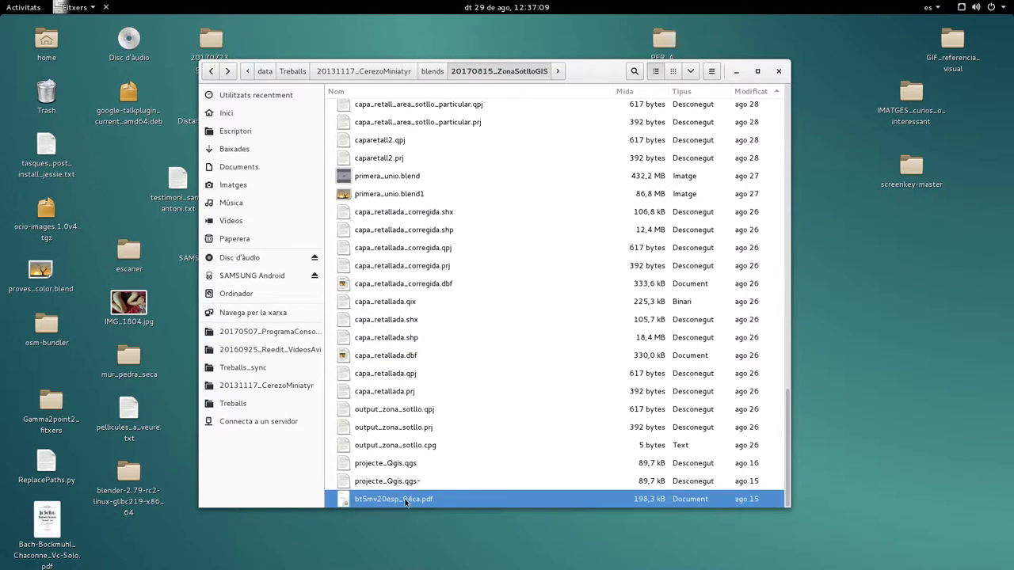
{"action": "left_click", "coordinate": [409, 390]}
{"action": "left_click", "coordinate": [408, 307]}
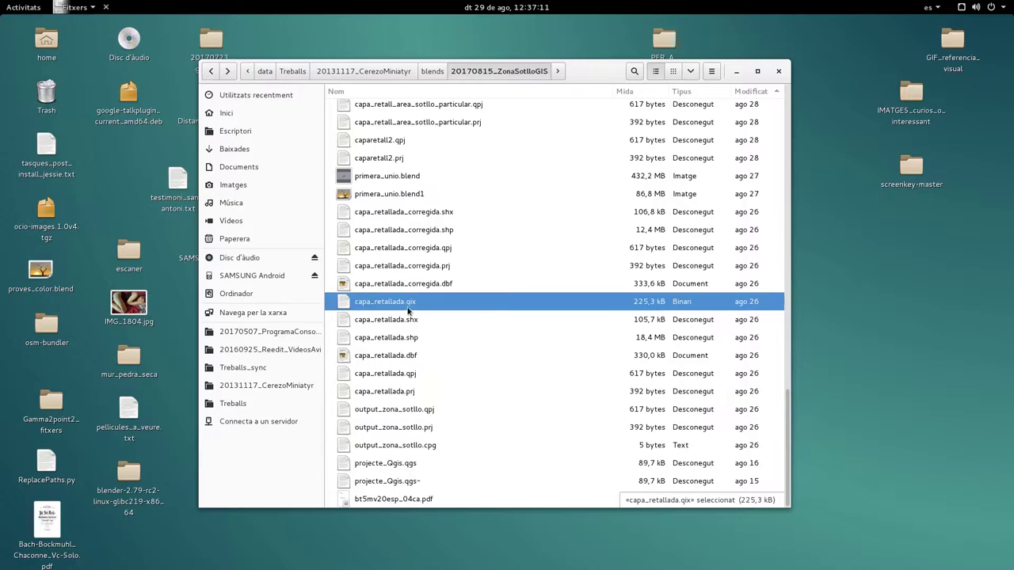
{"action": "left_click", "coordinate": [410, 320]}
{"action": "left_click", "coordinate": [407, 392]}
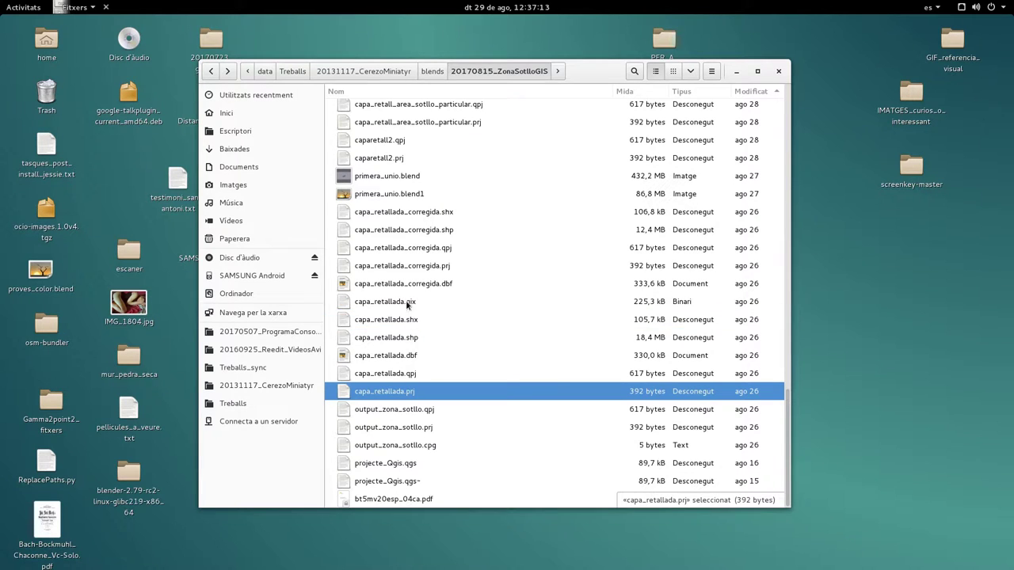
{"action": "left_click", "coordinate": [405, 302], "text": "shift"}
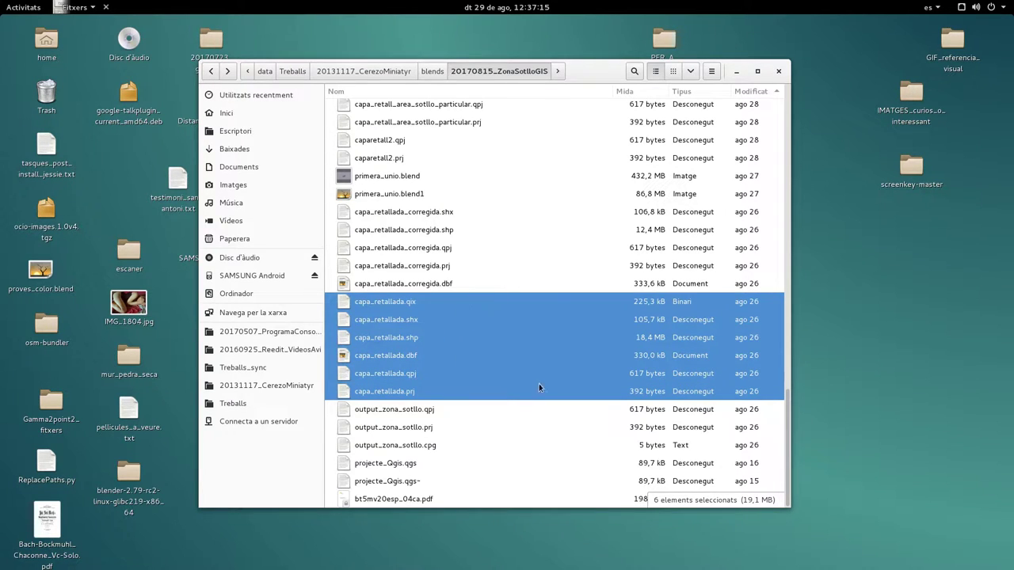
Step: Select the primera_unio and segona_unio .blend files and their .blend1 backups
{"action": "scroll", "coordinate": [541, 383], "scroll_direction": "up", "scroll_amount": 2}
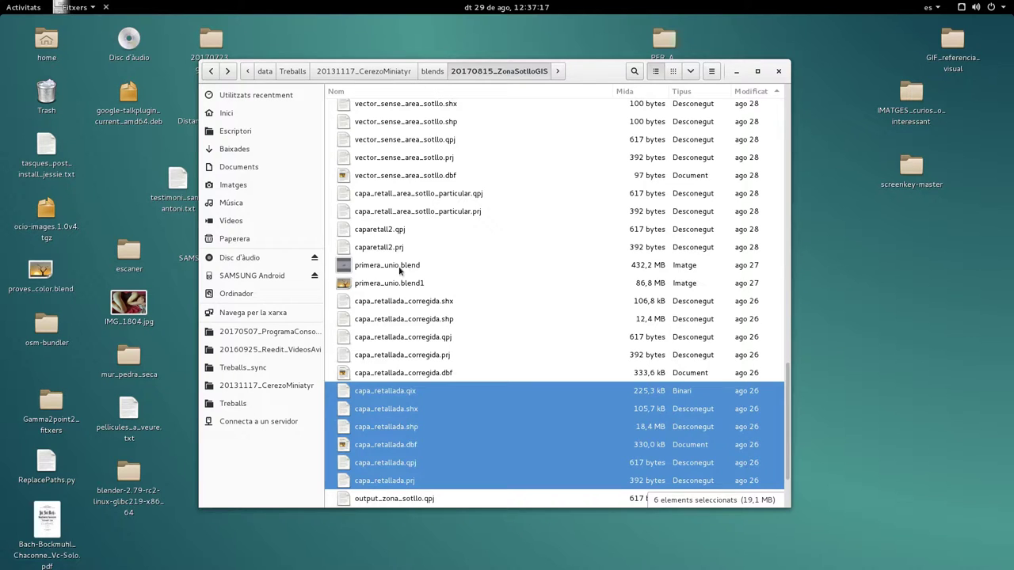
{"action": "left_click", "coordinate": [453, 262]}
{"action": "left_click", "coordinate": [401, 282]}
{"action": "scroll", "coordinate": [489, 397], "scroll_direction": "up", "scroll_amount": 4}
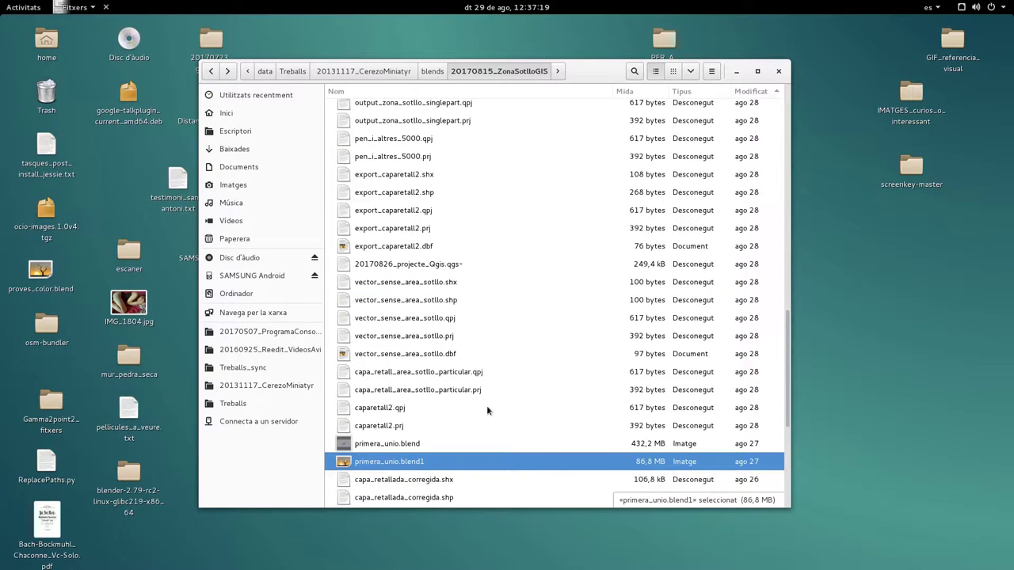
{"action": "scroll", "coordinate": [490, 404], "scroll_direction": "up", "scroll_amount": 8}
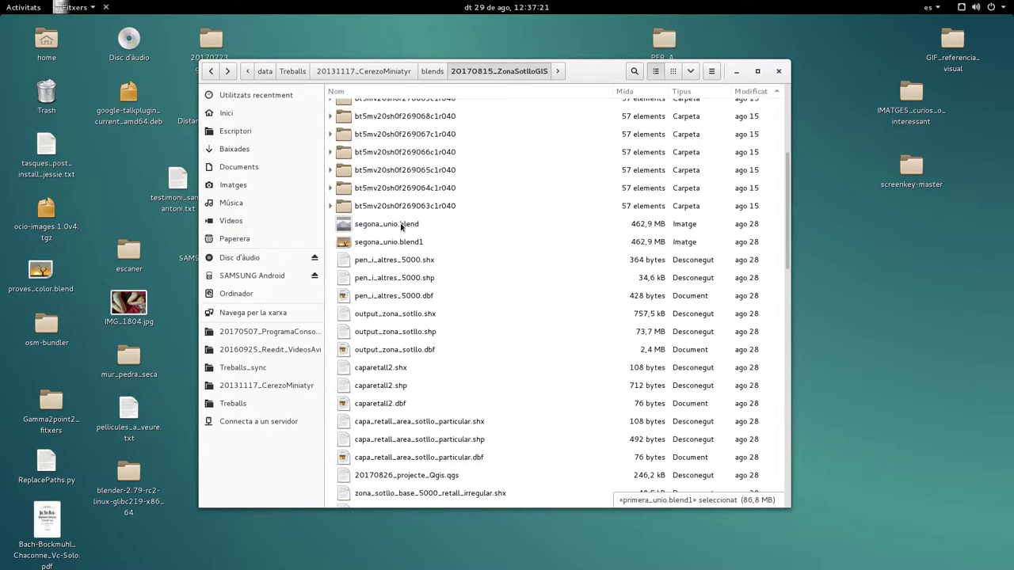
{"action": "left_click", "coordinate": [407, 224]}
{"action": "left_click", "coordinate": [407, 241]}
Step: Select the five bt5mv20sh0f26906x tile folders, then the ortofotos2 folder
{"action": "scroll", "coordinate": [493, 382], "scroll_direction": "up", "scroll_amount": 5}
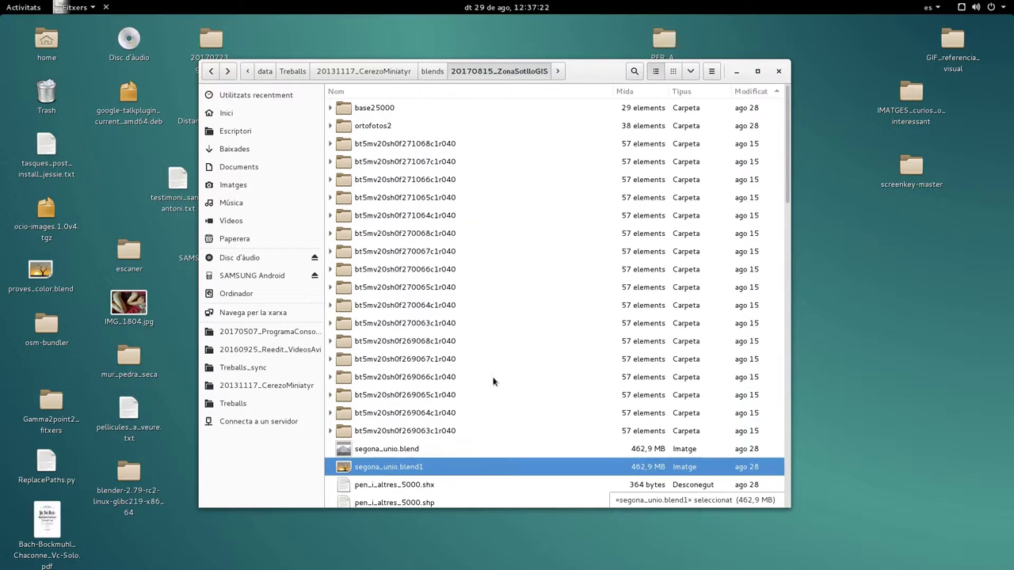
{"action": "left_click", "coordinate": [444, 430]}
{"action": "left_click", "coordinate": [434, 413]}
{"action": "left_click", "coordinate": [435, 394]}
{"action": "left_click", "coordinate": [444, 377]}
{"action": "left_click", "coordinate": [441, 361]}
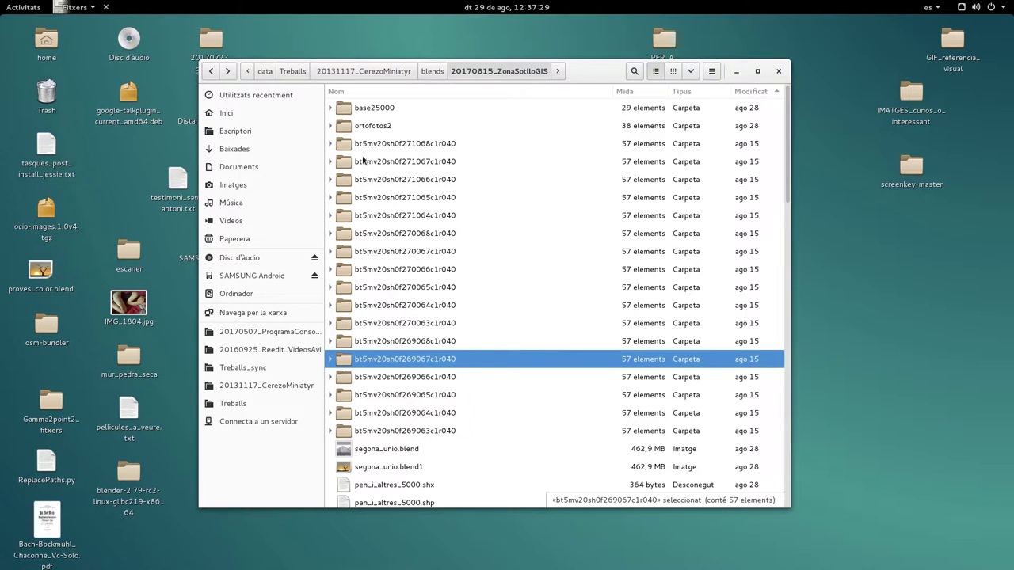
{"action": "left_click", "coordinate": [380, 126]}
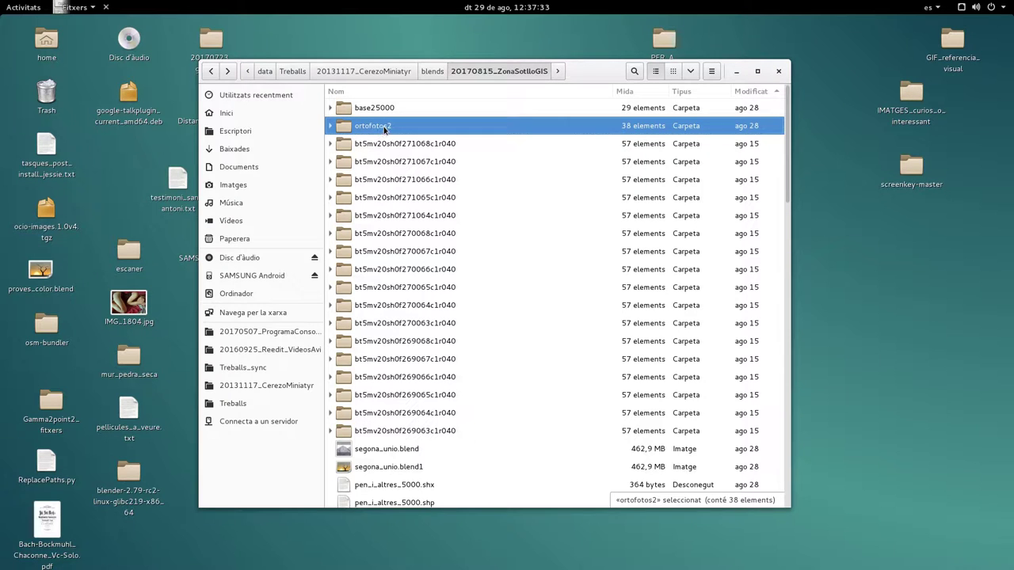
{"action": "left_click", "coordinate": [383, 111]}
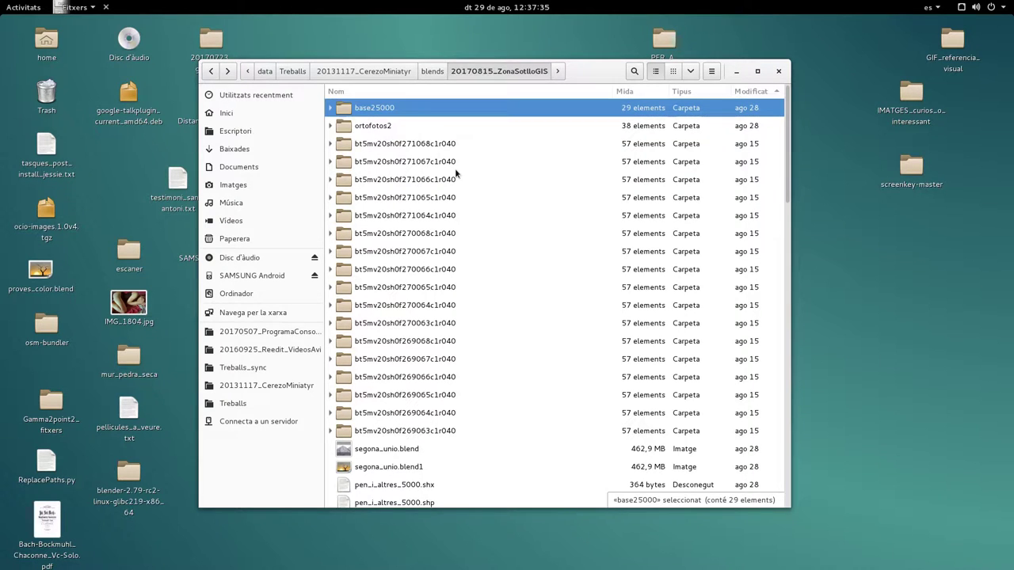
{"action": "double_click", "coordinate": [410, 109]}
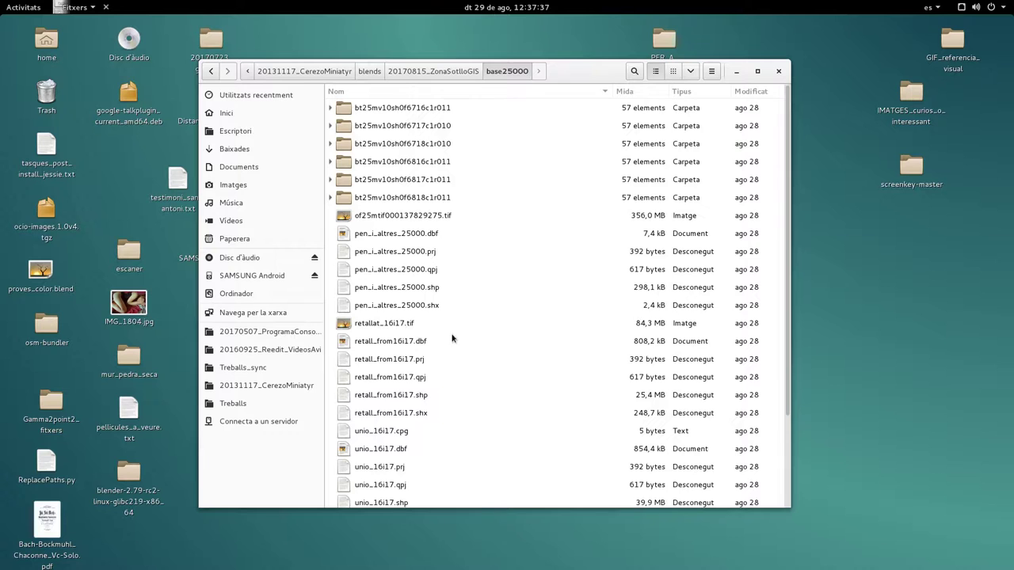
{"action": "scroll", "coordinate": [437, 399], "scroll_direction": "down", "scroll_amount": 3}
{"action": "scroll", "coordinate": [555, 317], "scroll_direction": "up", "scroll_amount": 3}
{"action": "left_click", "coordinate": [466, 71]}
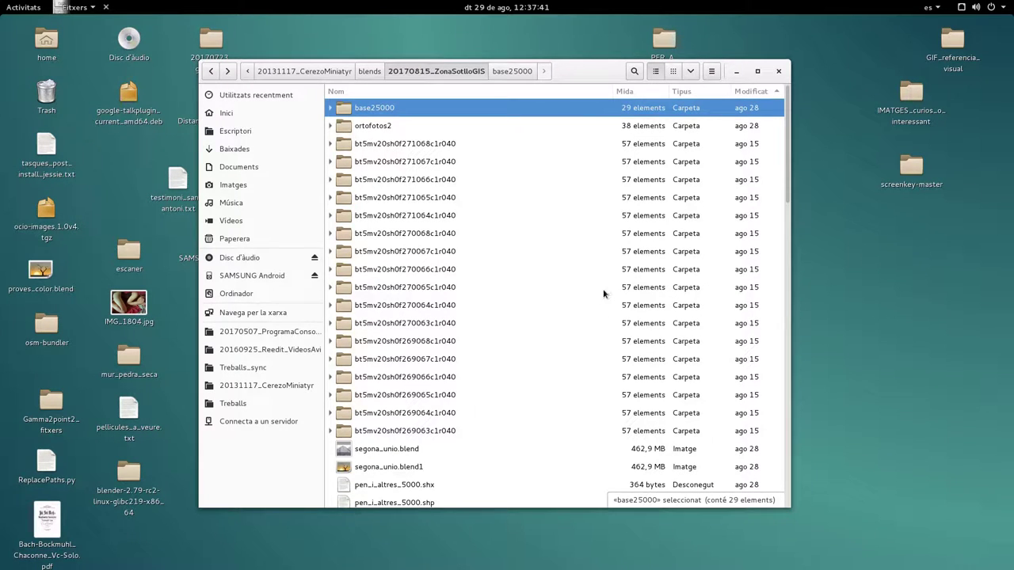
{"action": "scroll", "coordinate": [591, 300], "scroll_direction": "down", "scroll_amount": 5}
{"action": "scroll", "coordinate": [583, 302], "scroll_direction": "up", "scroll_amount": 2}
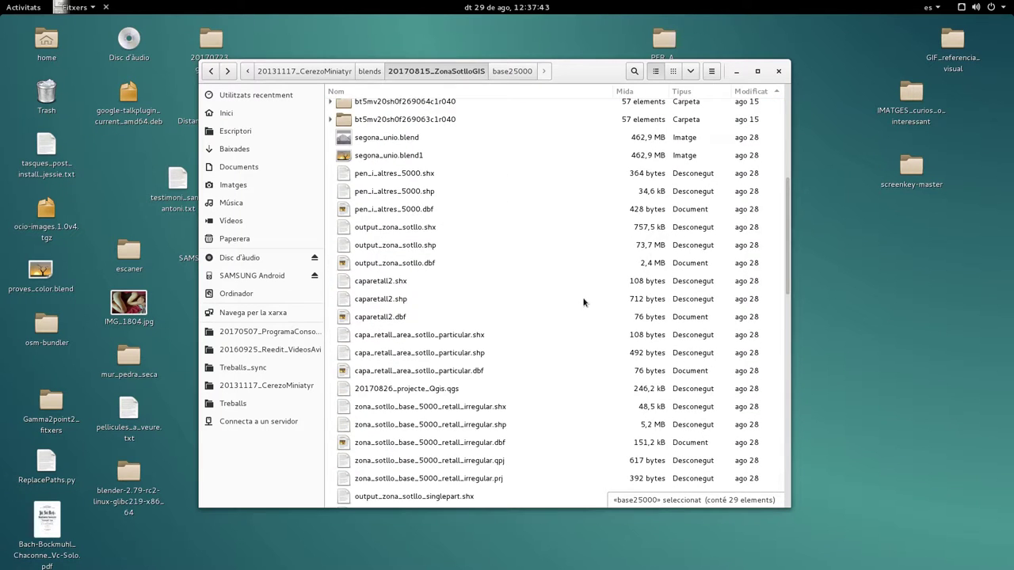
{"action": "scroll", "coordinate": [586, 297], "scroll_direction": "up", "scroll_amount": 2}
{"action": "scroll", "coordinate": [587, 297], "scroll_direction": "down", "scroll_amount": 3}
{"action": "scroll", "coordinate": [588, 332], "scroll_direction": "down", "scroll_amount": 3}
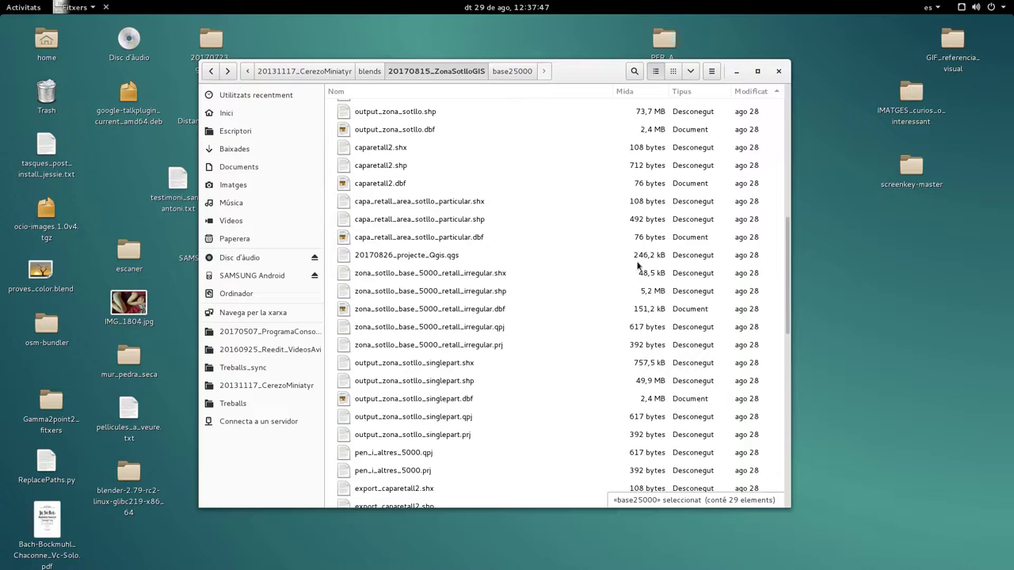
{"action": "scroll", "coordinate": [478, 417], "scroll_direction": "down", "scroll_amount": 8}
{"action": "scroll", "coordinate": [511, 364], "scroll_direction": "up", "scroll_amount": 10}
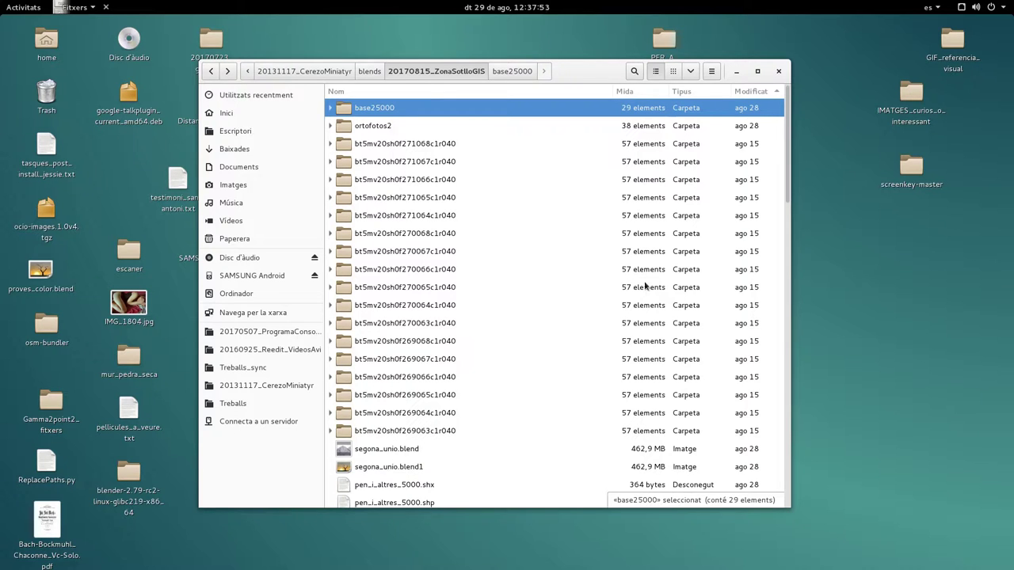
{"action": "scroll", "coordinate": [525, 330], "scroll_direction": "down", "scroll_amount": 4}
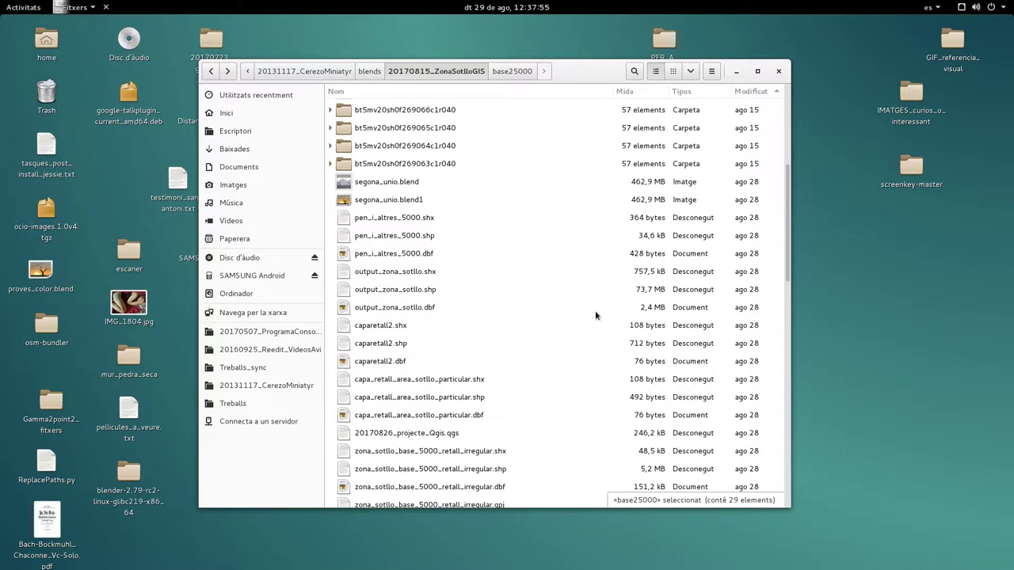
{"action": "scroll", "coordinate": [589, 339], "scroll_direction": "up", "scroll_amount": 2}
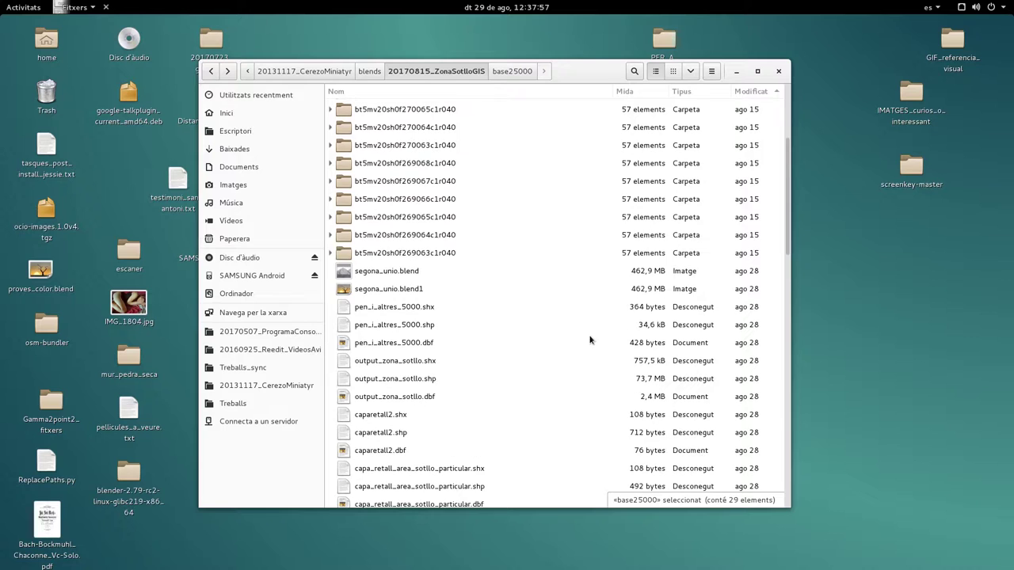
{"action": "scroll", "coordinate": [582, 340], "scroll_direction": "up", "scroll_amount": 4}
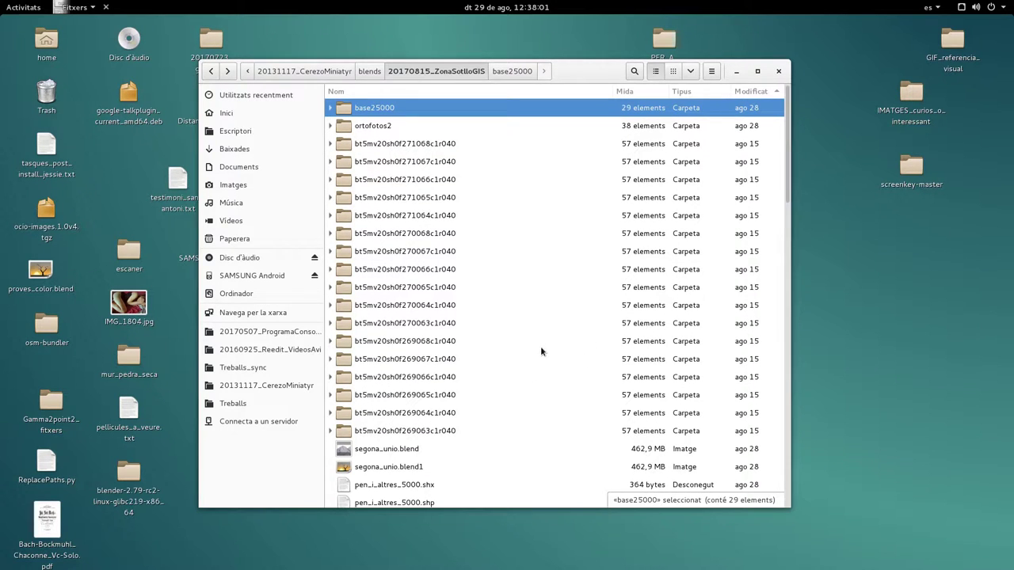
{"action": "scroll", "coordinate": [541, 351], "scroll_direction": "down", "scroll_amount": 5}
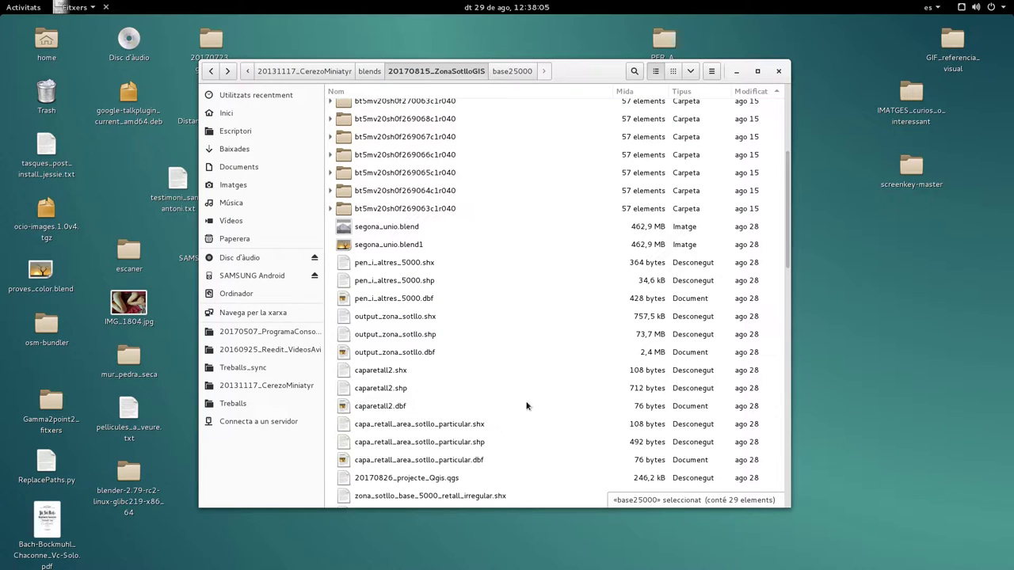
{"action": "scroll", "coordinate": [556, 357], "scroll_direction": "up", "scroll_amount": 5}
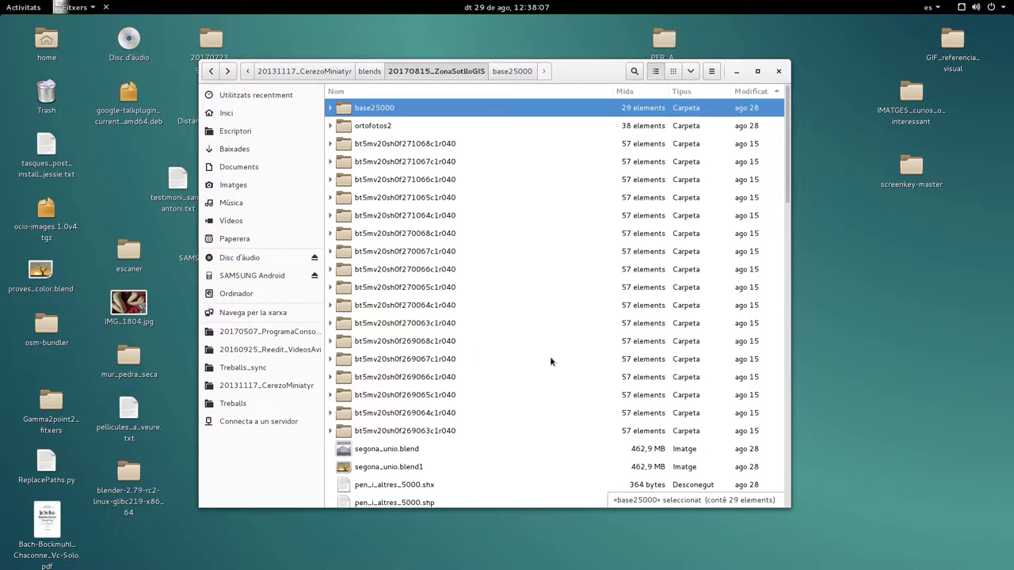
{"action": "left_click", "coordinate": [412, 325]}
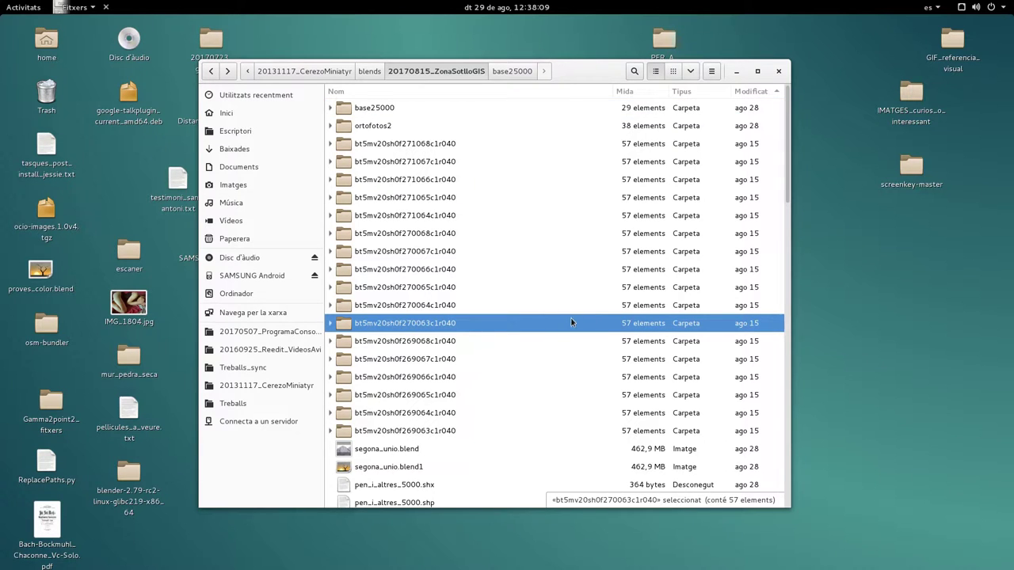
{"action": "scroll", "coordinate": [569, 319], "scroll_direction": "down", "scroll_amount": 3}
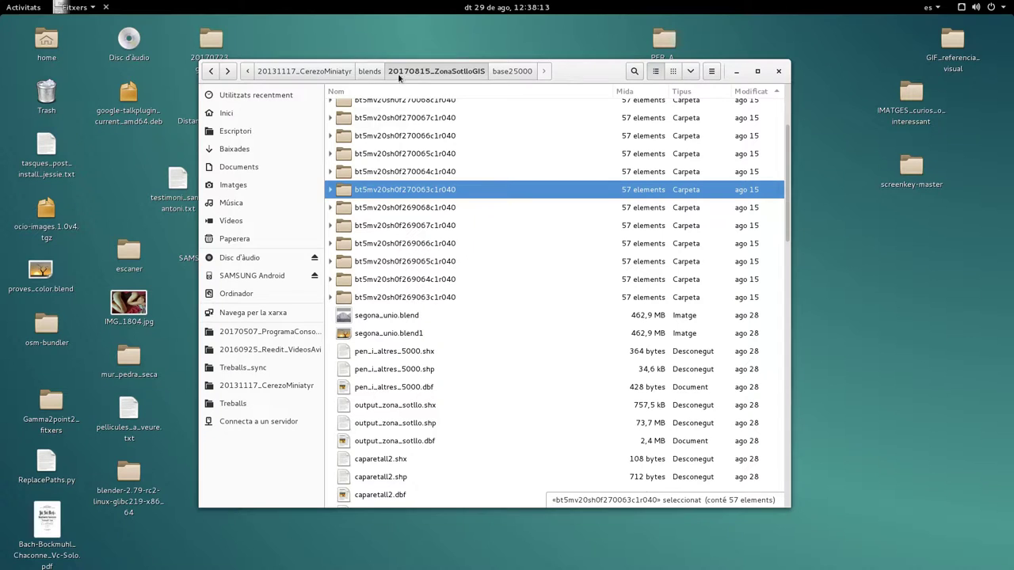
{"action": "scroll", "coordinate": [495, 433], "scroll_direction": "down", "scroll_amount": 5}
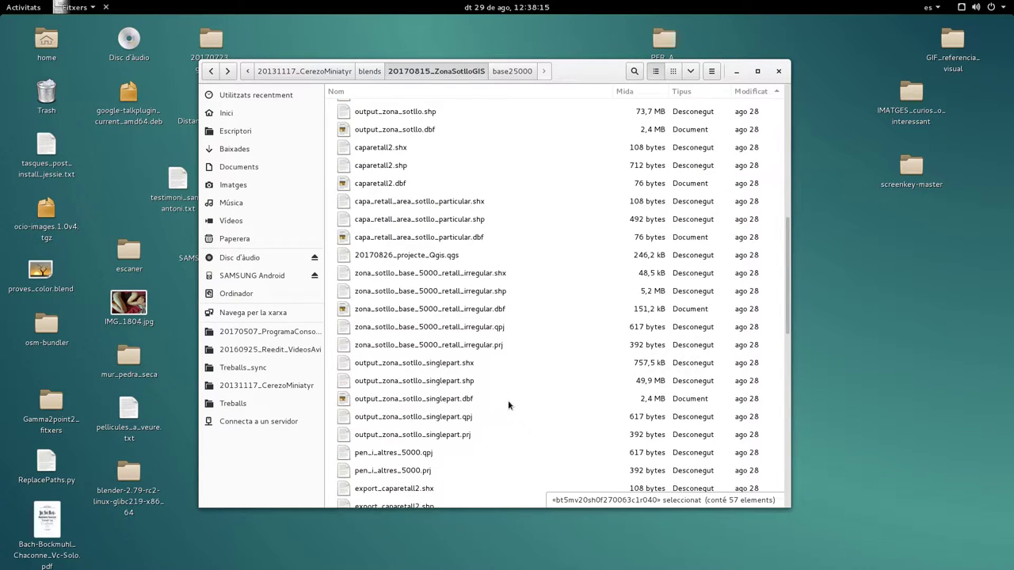
{"action": "scroll", "coordinate": [509, 404], "scroll_direction": "down", "scroll_amount": 7}
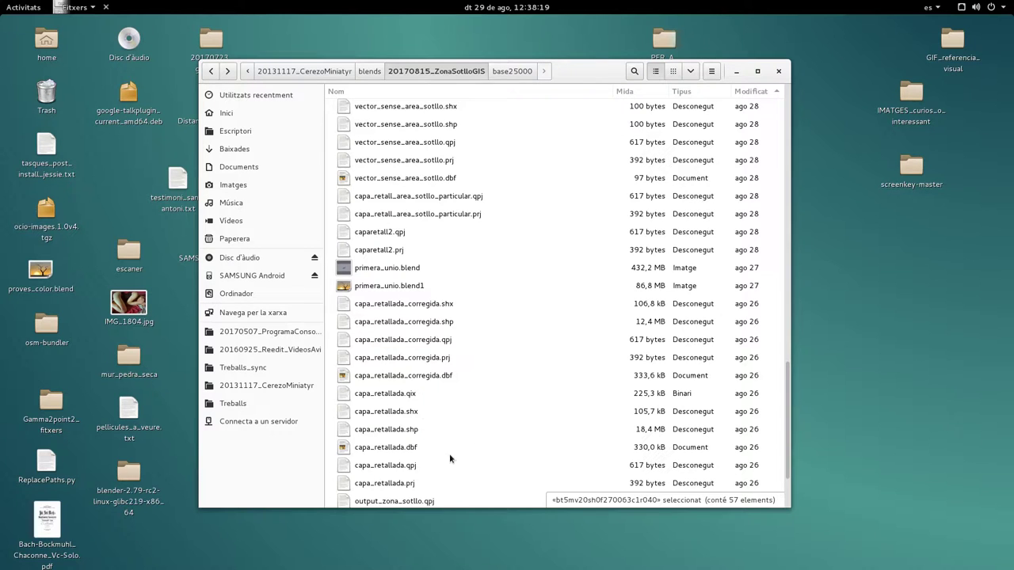
{"action": "scroll", "coordinate": [456, 458], "scroll_direction": "up", "scroll_amount": 2}
{"action": "scroll", "coordinate": [458, 437], "scroll_direction": "up", "scroll_amount": 1}
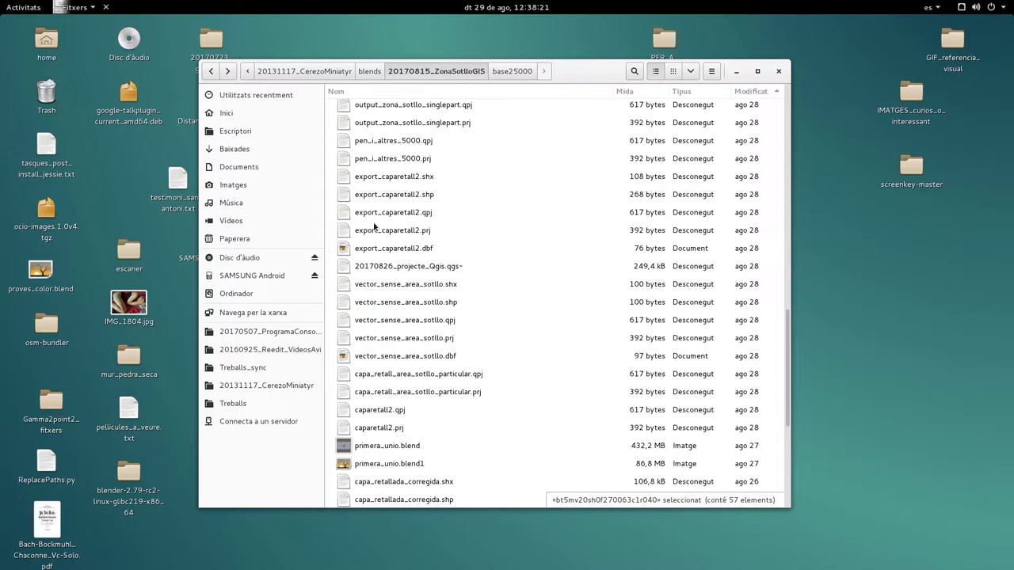
{"action": "scroll", "coordinate": [393, 206], "scroll_direction": "up", "scroll_amount": 8}
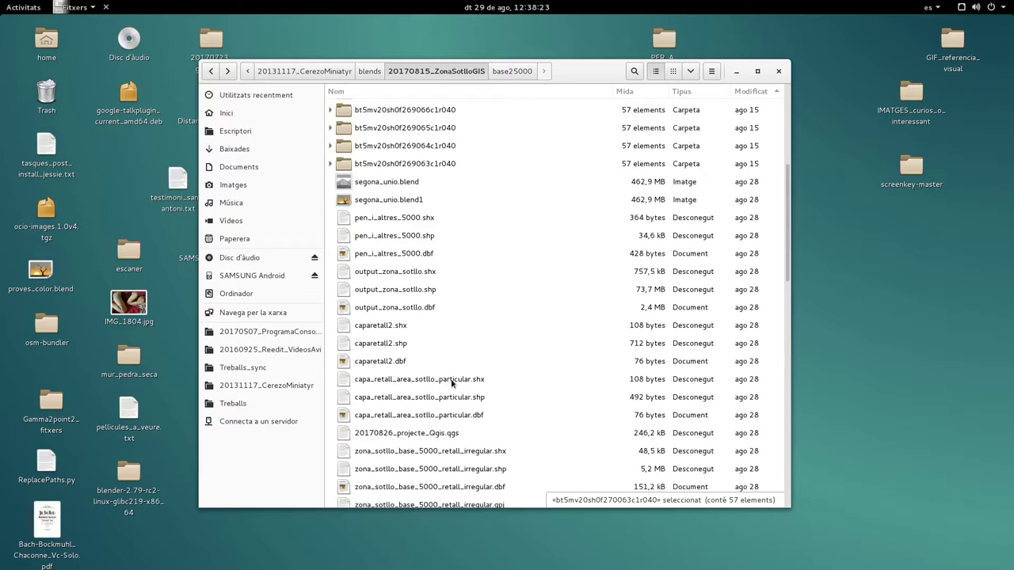
{"action": "left_click", "coordinate": [387, 452]}
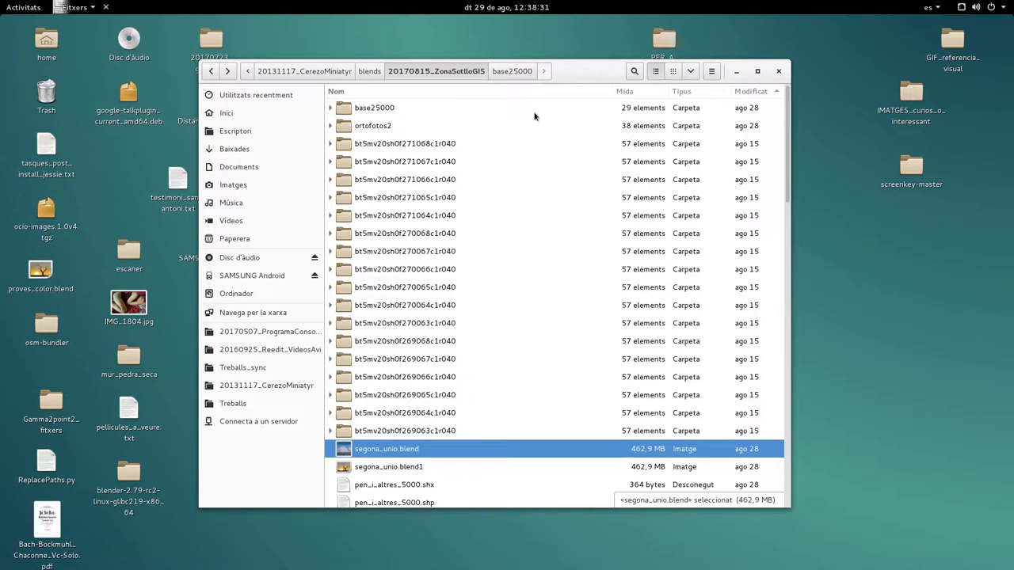
{"action": "scroll", "coordinate": [564, 260], "scroll_direction": "down", "scroll_amount": 5}
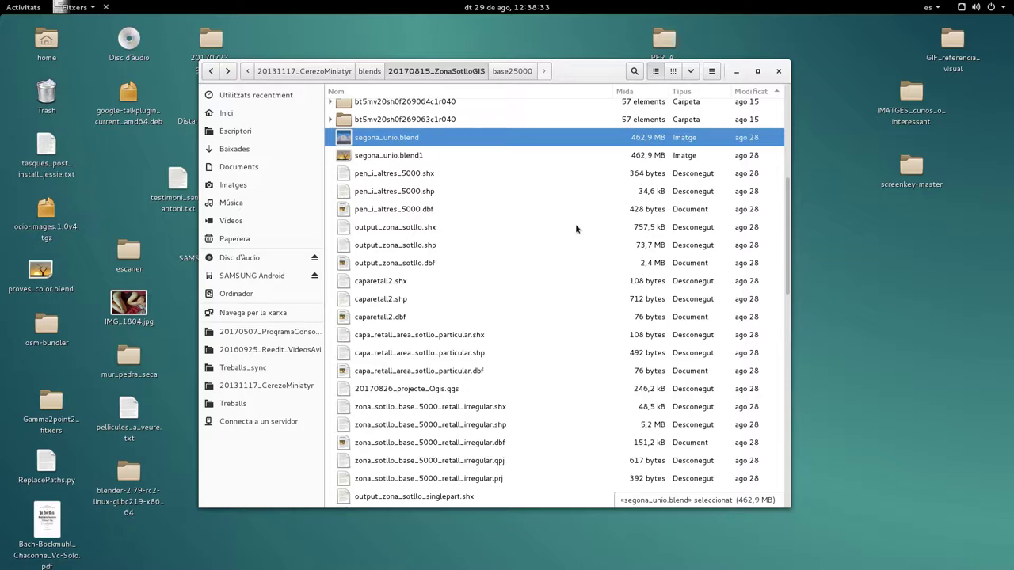
{"action": "scroll", "coordinate": [576, 216], "scroll_direction": "down", "scroll_amount": 6}
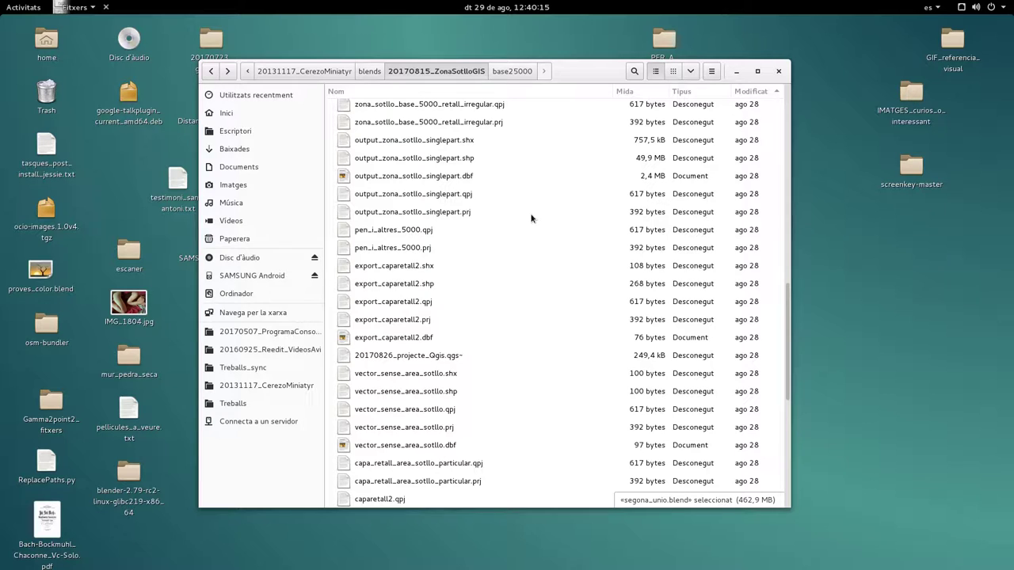
{"action": "scroll", "coordinate": [524, 219], "scroll_direction": "down", "scroll_amount": 2}
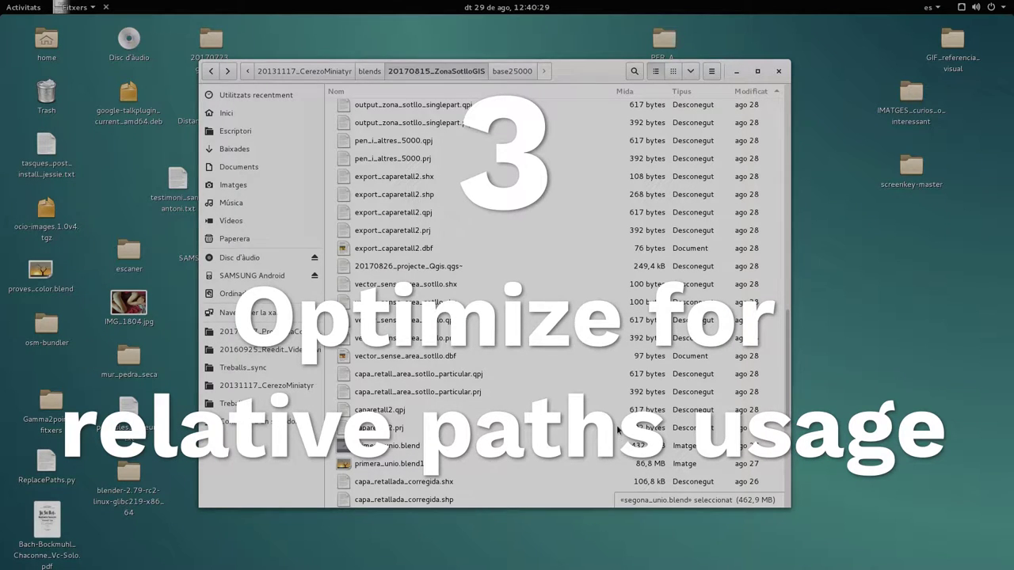
{"action": "scroll", "coordinate": [621, 427], "scroll_direction": "down", "scroll_amount": 1}
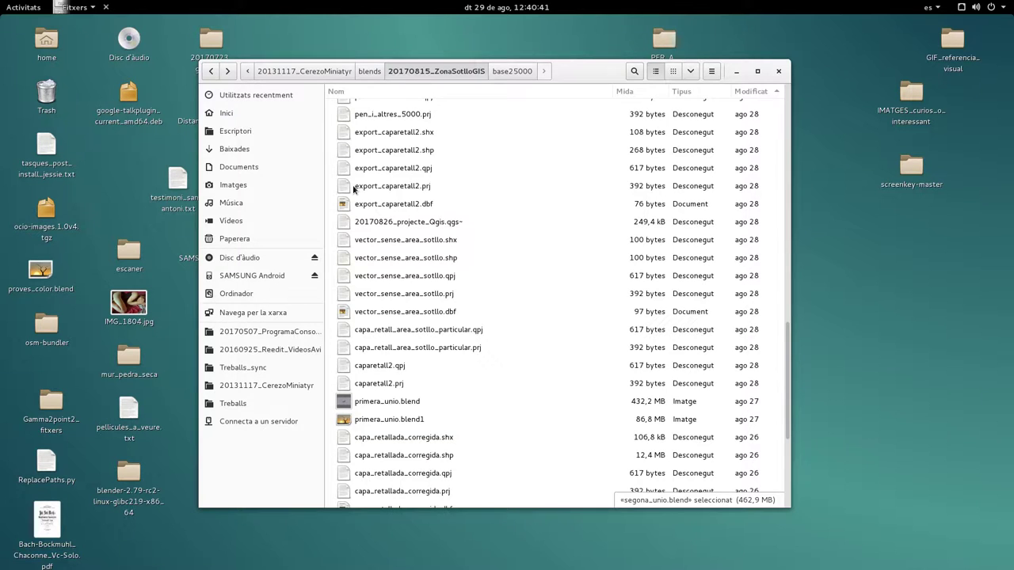
Step: Switch to the other Files window showing the organized project and drag it into place
{"action": "key", "text": "alt+grave"}
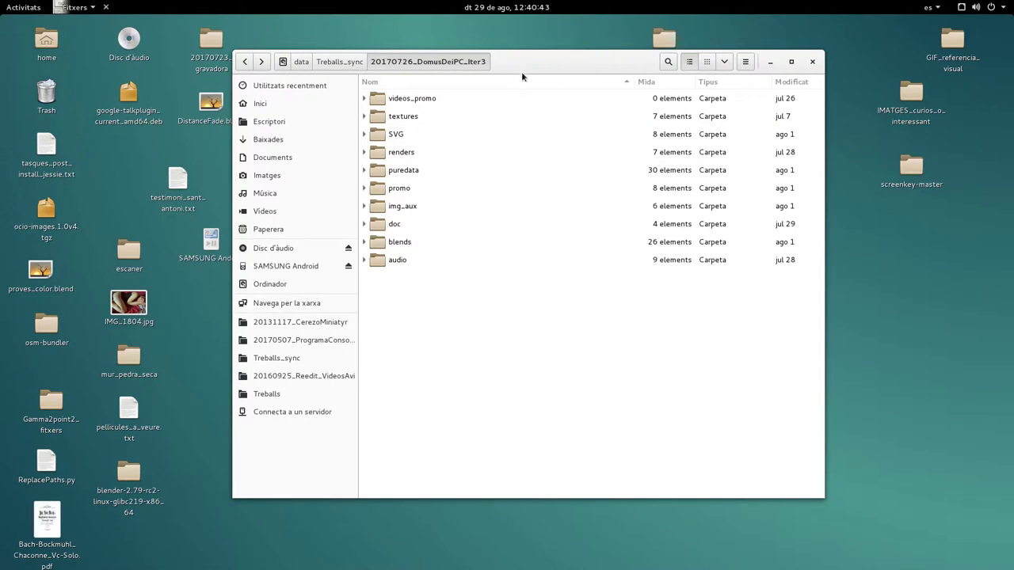
{"action": "left_click_drag", "start_coordinate": [523, 77], "coordinate": [559, 109]}
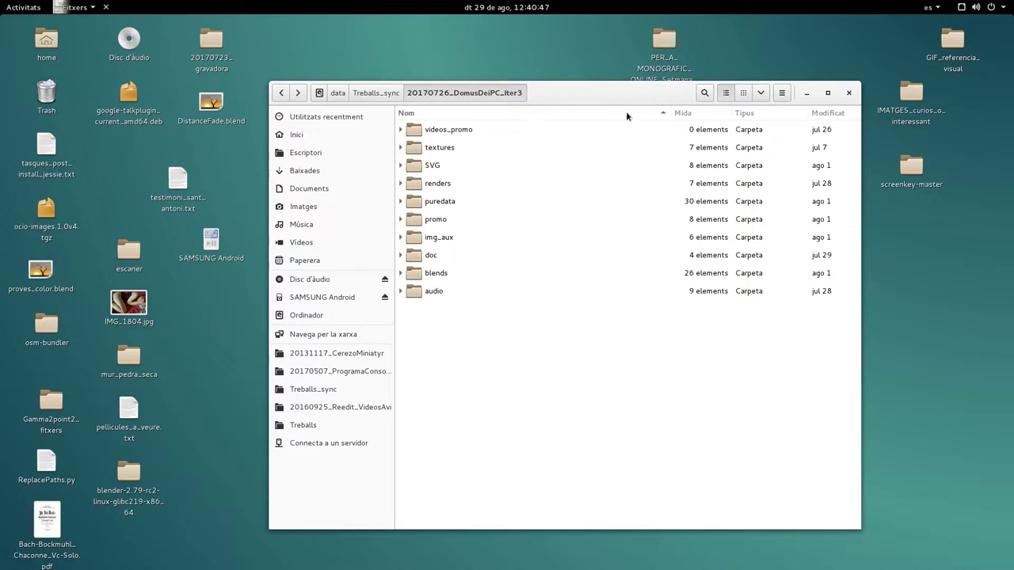
{"action": "left_click_drag", "start_coordinate": [626, 100], "coordinate": [577, 92]}
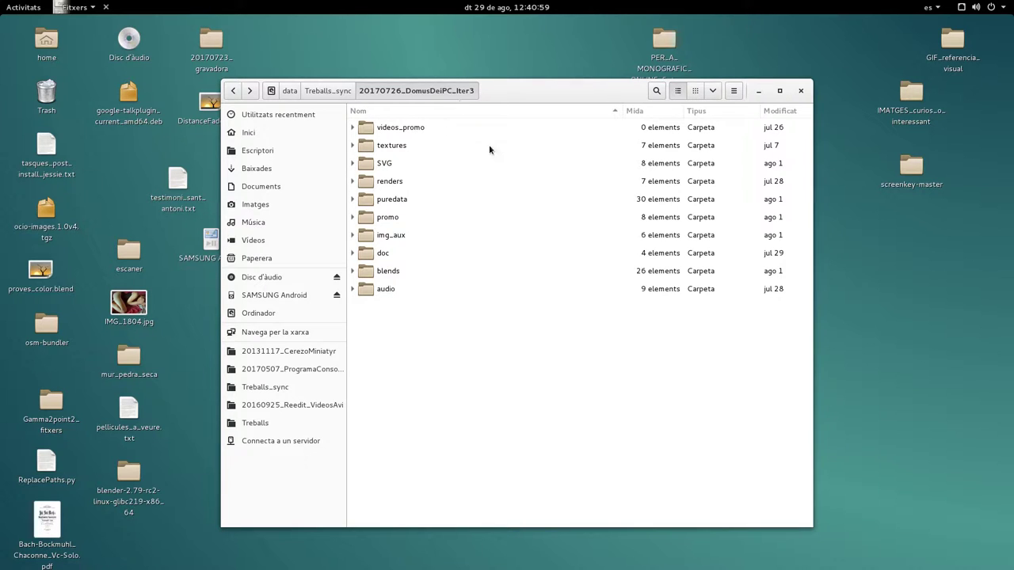
Step: Select videos_promo, textures, SVG, renders, puredata, promo, img_aux and blends in turn, then deselect
{"action": "left_click", "coordinate": [408, 130]}
{"action": "left_click", "coordinate": [384, 145]}
{"action": "left_click", "coordinate": [386, 164]}
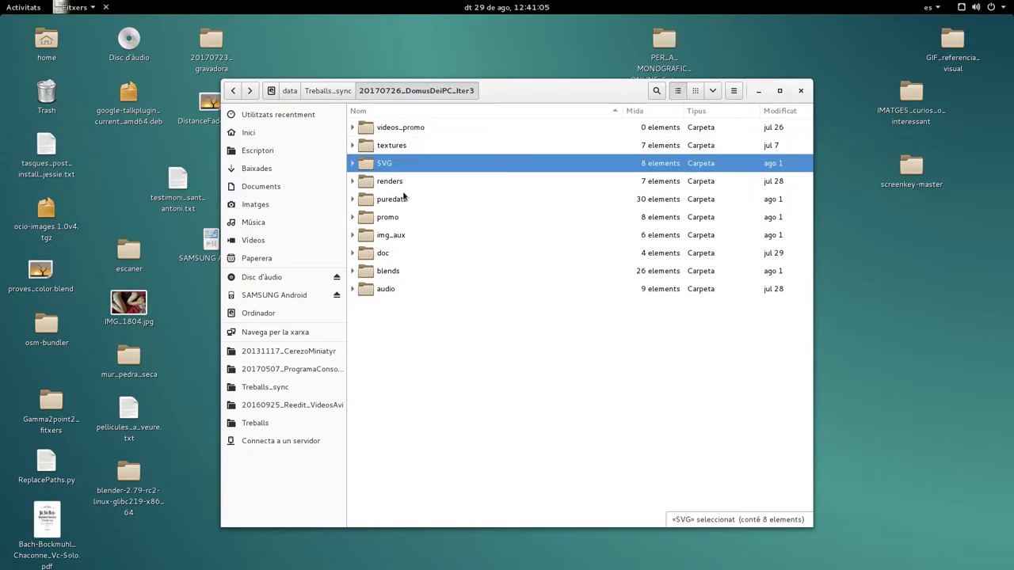
{"action": "left_click", "coordinate": [400, 187]}
{"action": "left_click", "coordinate": [401, 201]}
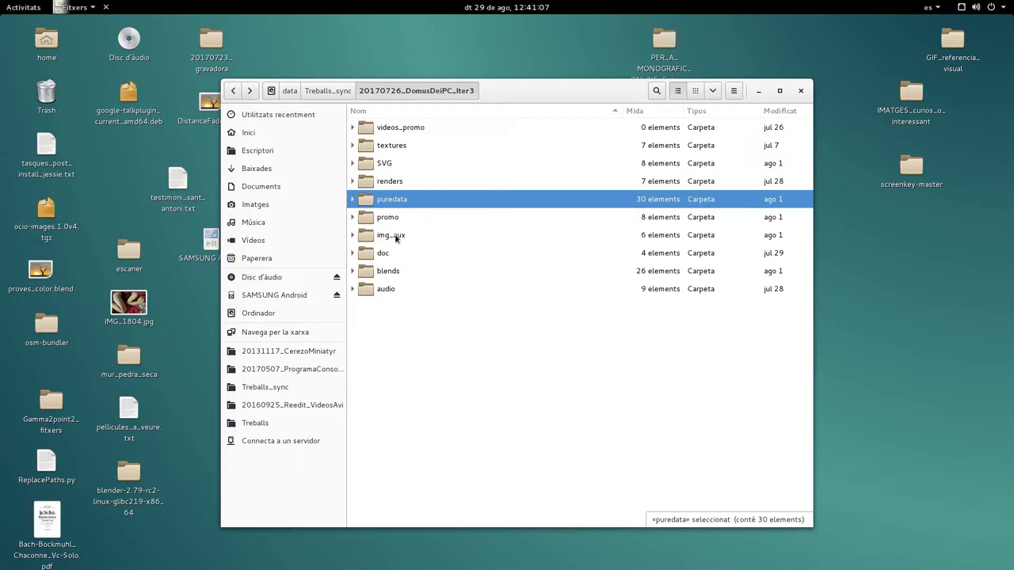
{"action": "left_click", "coordinate": [400, 220]}
{"action": "left_click", "coordinate": [400, 238]}
{"action": "left_click", "coordinate": [379, 269]}
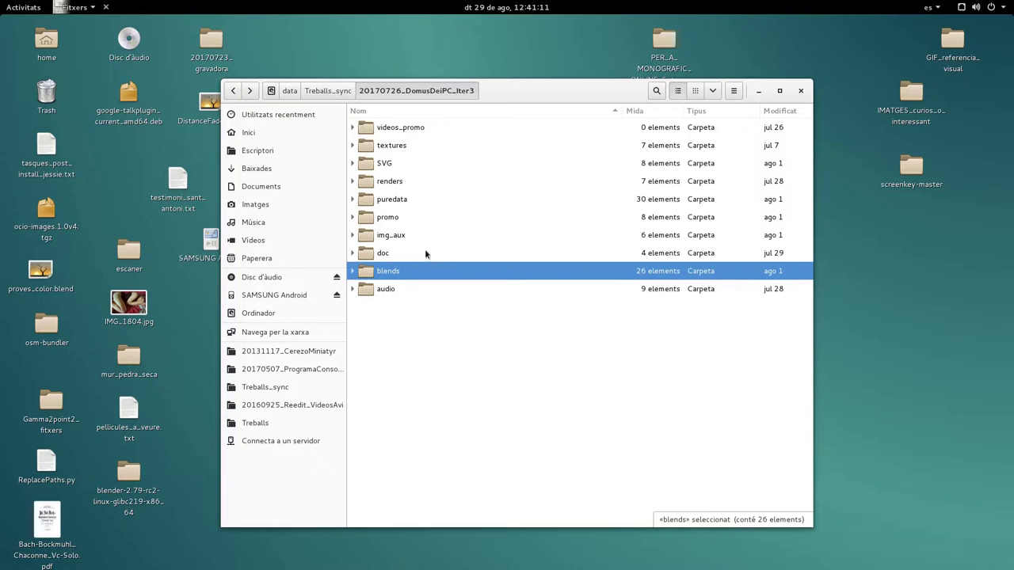
{"action": "left_click", "coordinate": [442, 304]}
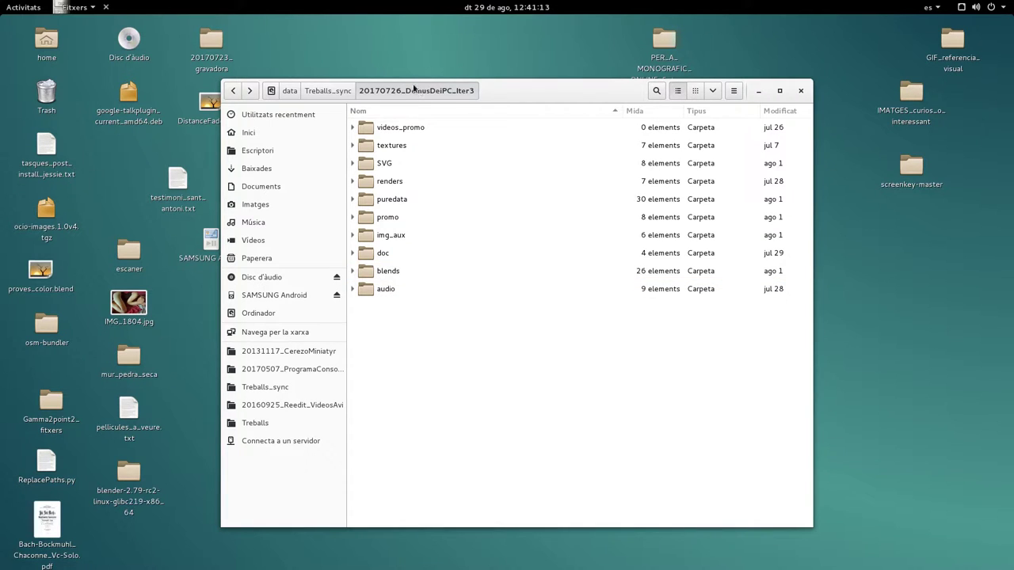
Step: Go up to Treballs_sync and open the 20170726_DomusDeiPC_Iter3 project folder
{"action": "left_click", "coordinate": [330, 91]}
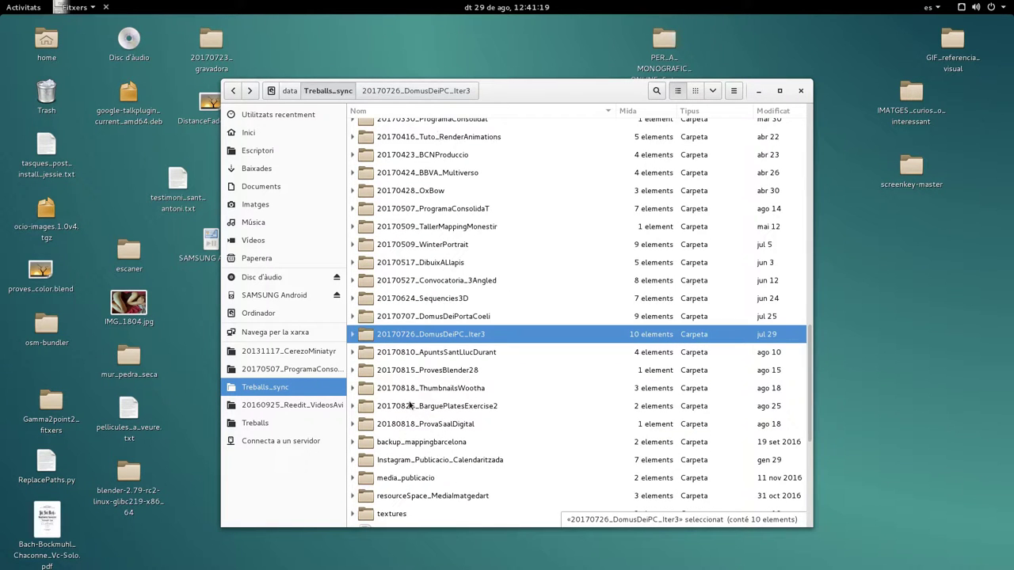
{"action": "scroll", "coordinate": [425, 372], "scroll_direction": "up", "scroll_amount": 1}
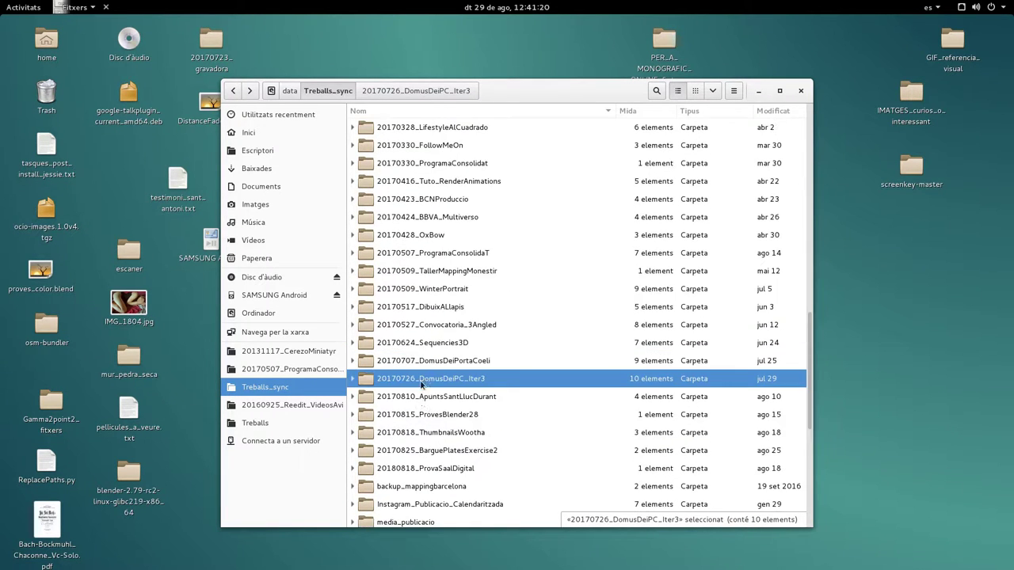
{"action": "double_click", "coordinate": [487, 381]}
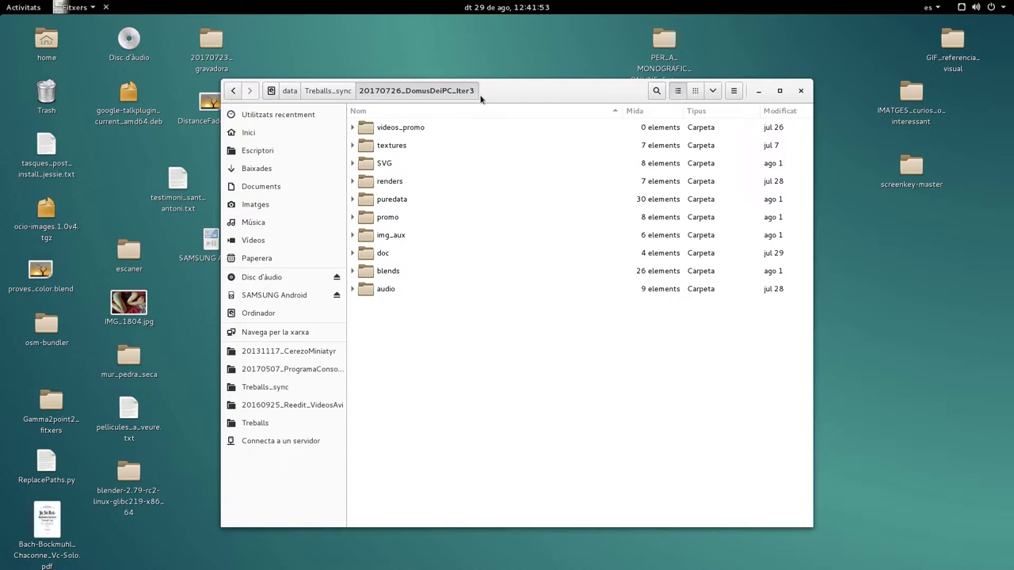
Step: Back in Treballs_sync, sort folders by name descending and reopen 20170726_DomusDeiPC_Iter3
{"action": "left_click", "coordinate": [341, 92]}
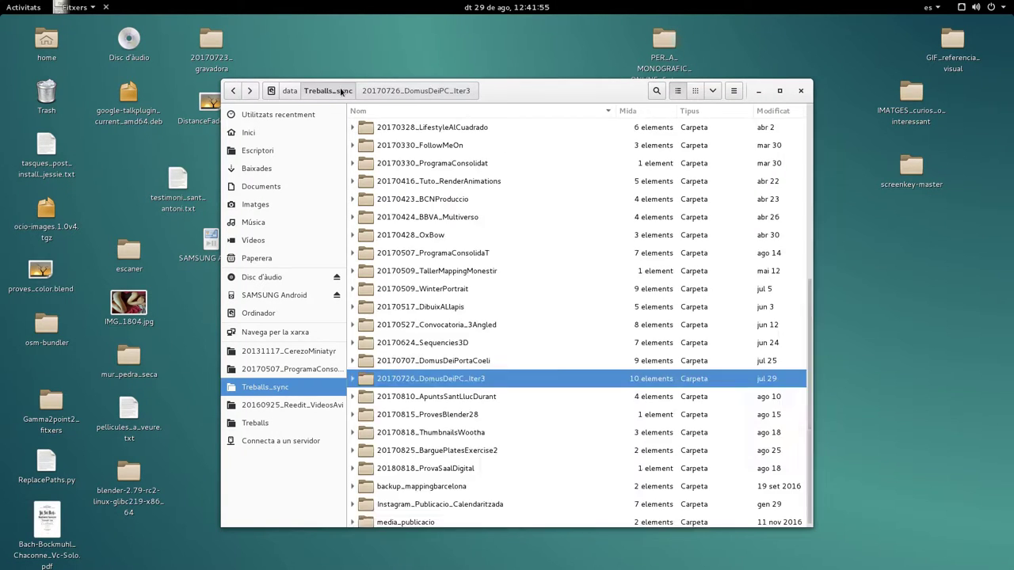
{"action": "scroll", "coordinate": [612, 283], "scroll_direction": "down", "scroll_amount": 3}
{"action": "scroll", "coordinate": [448, 265], "scroll_direction": "up", "scroll_amount": 2}
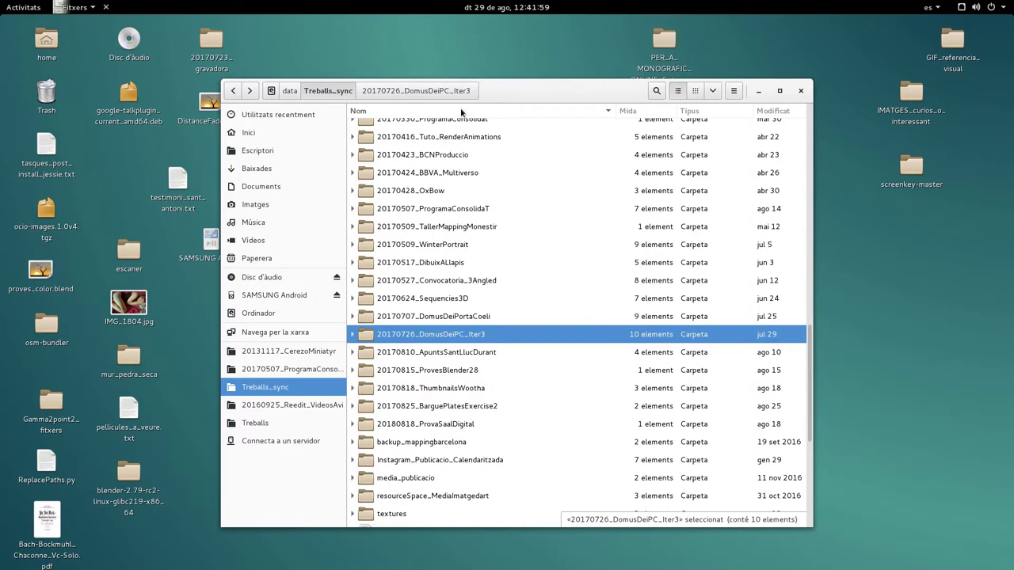
{"action": "left_click", "coordinate": [461, 114]}
{"action": "scroll", "coordinate": [461, 113], "scroll_direction": "down", "scroll_amount": 3}
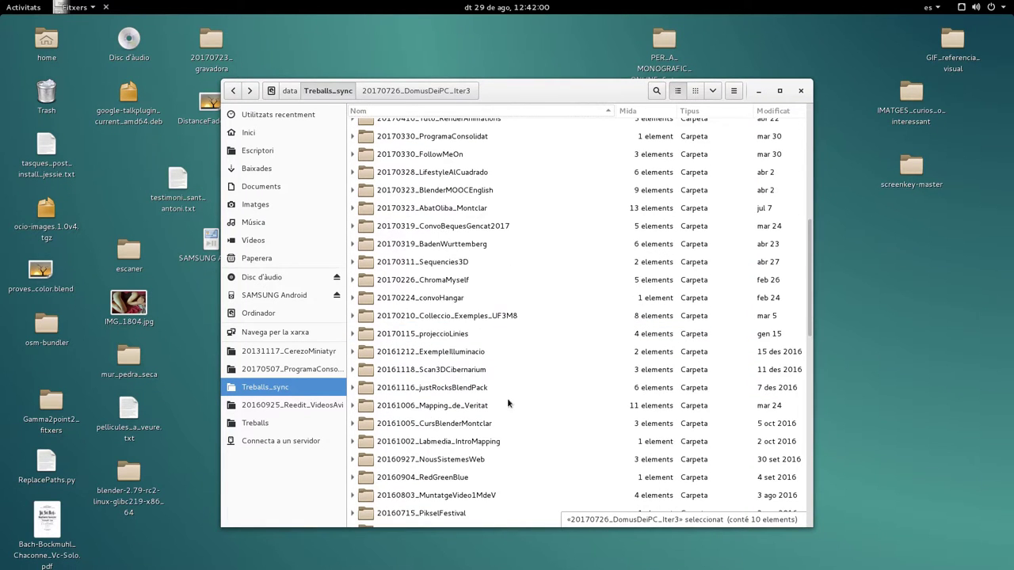
{"action": "left_click", "coordinate": [406, 111]}
{"action": "left_click", "coordinate": [406, 111]}
{"action": "scroll", "coordinate": [482, 358], "scroll_direction": "up", "scroll_amount": 5}
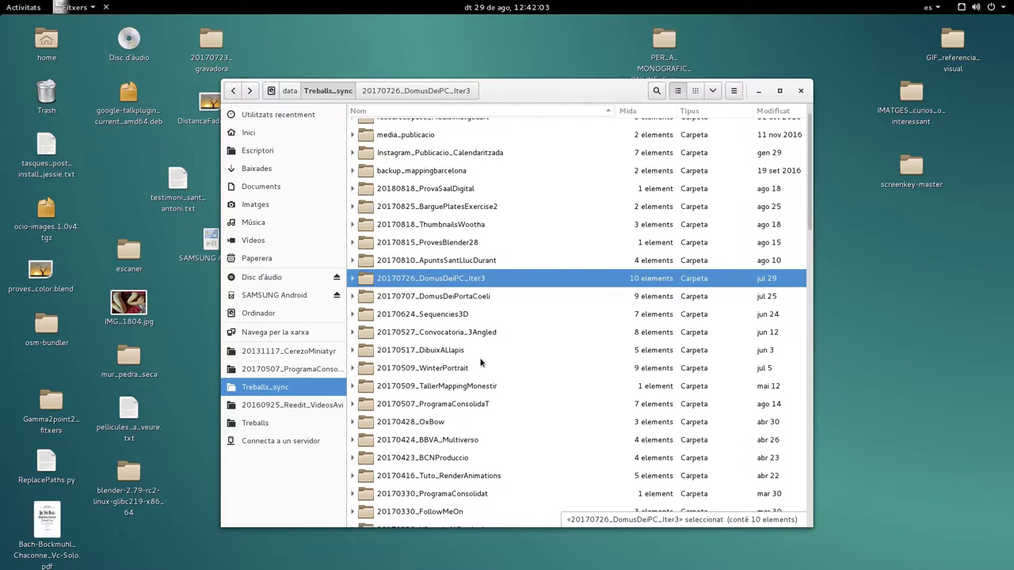
{"action": "scroll", "coordinate": [481, 358], "scroll_direction": "down", "scroll_amount": 3}
{"action": "scroll", "coordinate": [503, 275], "scroll_direction": "up", "scroll_amount": 3}
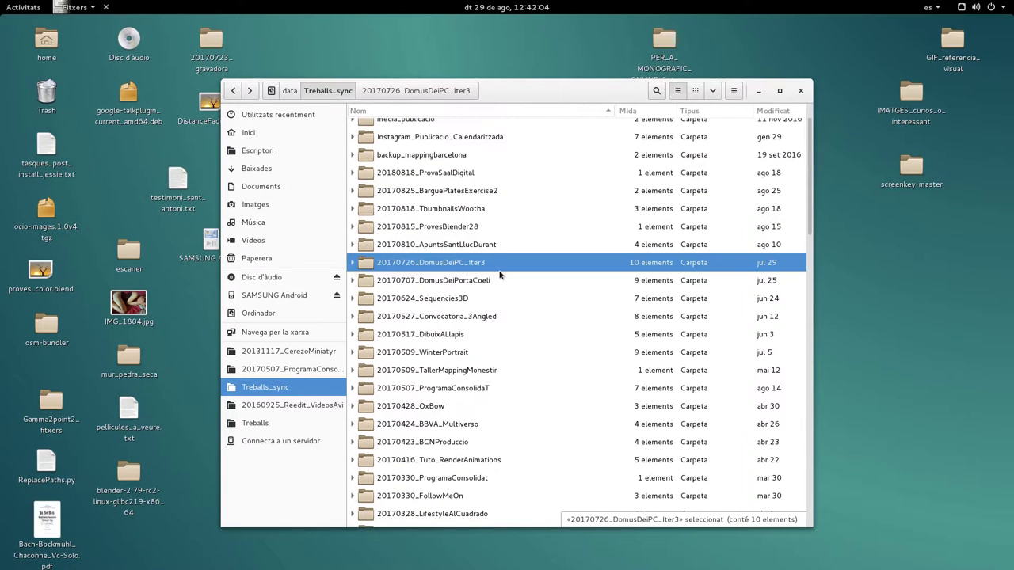
{"action": "double_click", "coordinate": [445, 268]}
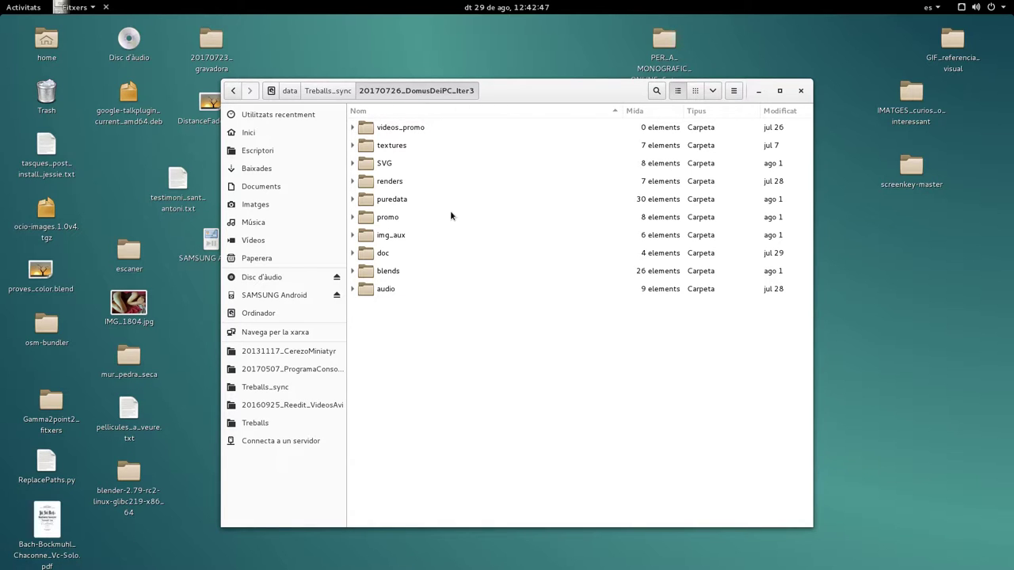
{"action": "double_click", "coordinate": [398, 128]}
{"action": "left_click", "coordinate": [397, 96]}
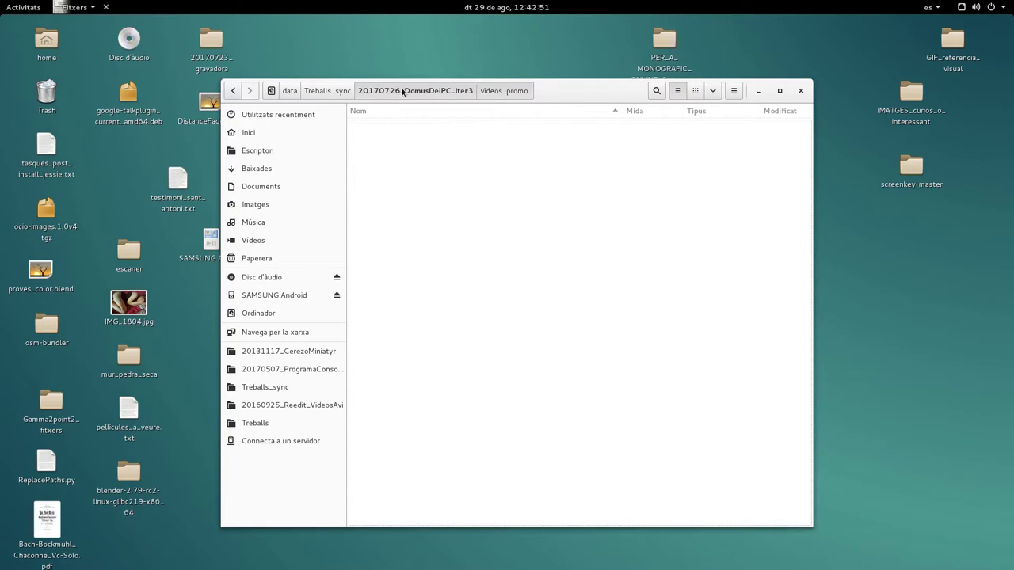
{"action": "double_click", "coordinate": [388, 151]}
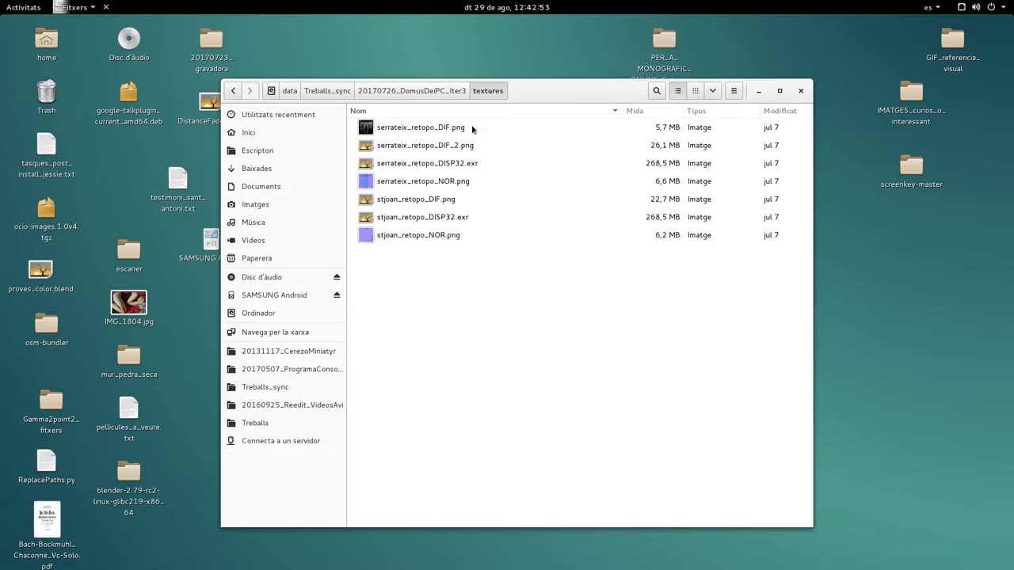
{"action": "left_click", "coordinate": [406, 91]}
{"action": "double_click", "coordinate": [389, 165]}
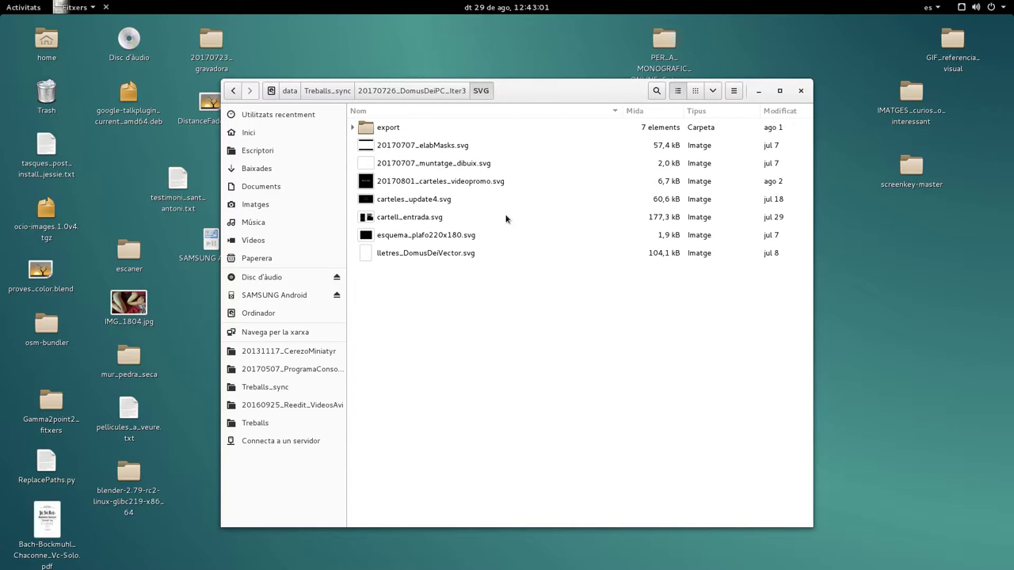
{"action": "double_click", "coordinate": [396, 129]}
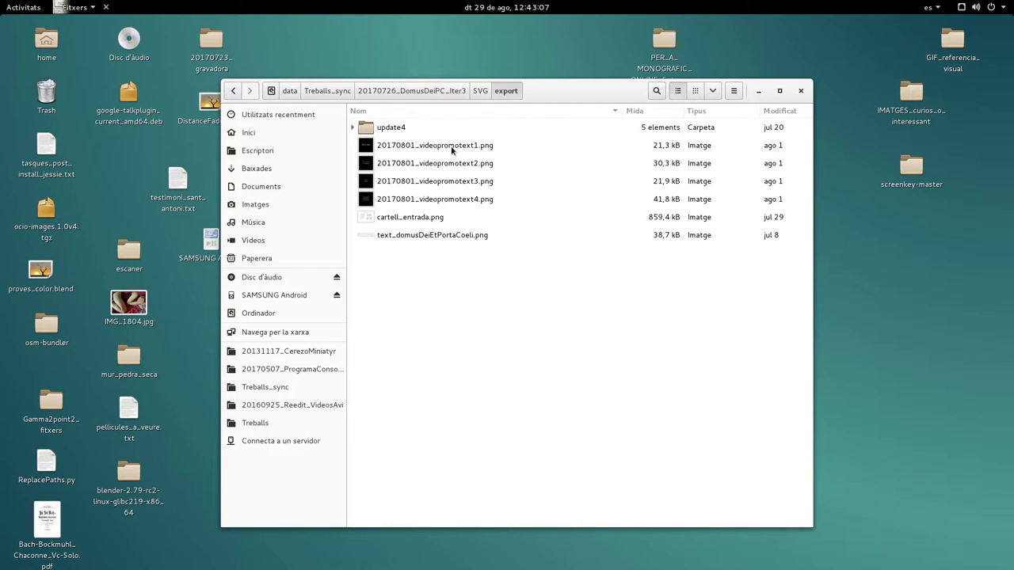
{"action": "left_click", "coordinate": [471, 197]}
{"action": "left_click", "coordinate": [475, 163]}
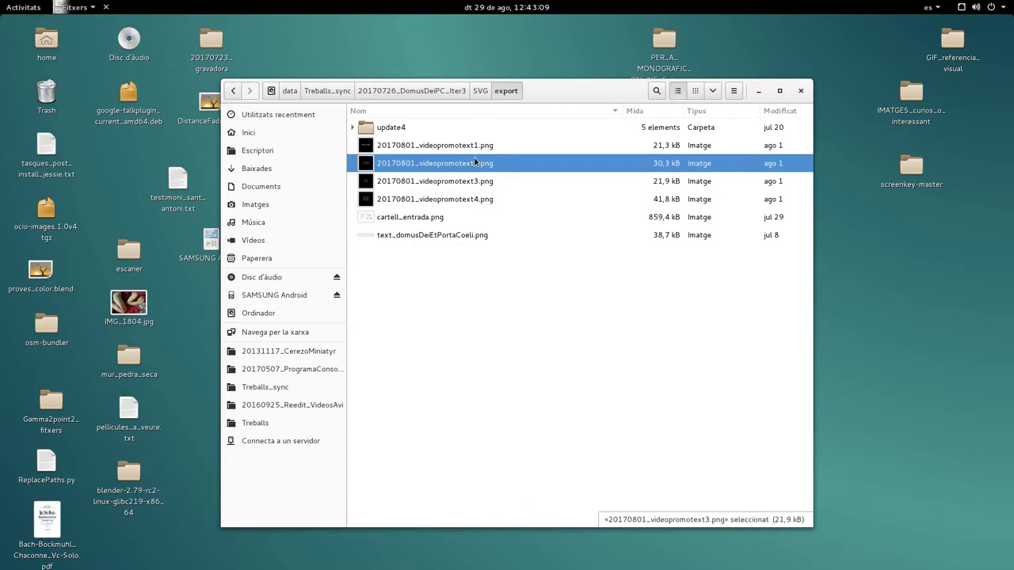
{"action": "left_click", "coordinate": [414, 90]}
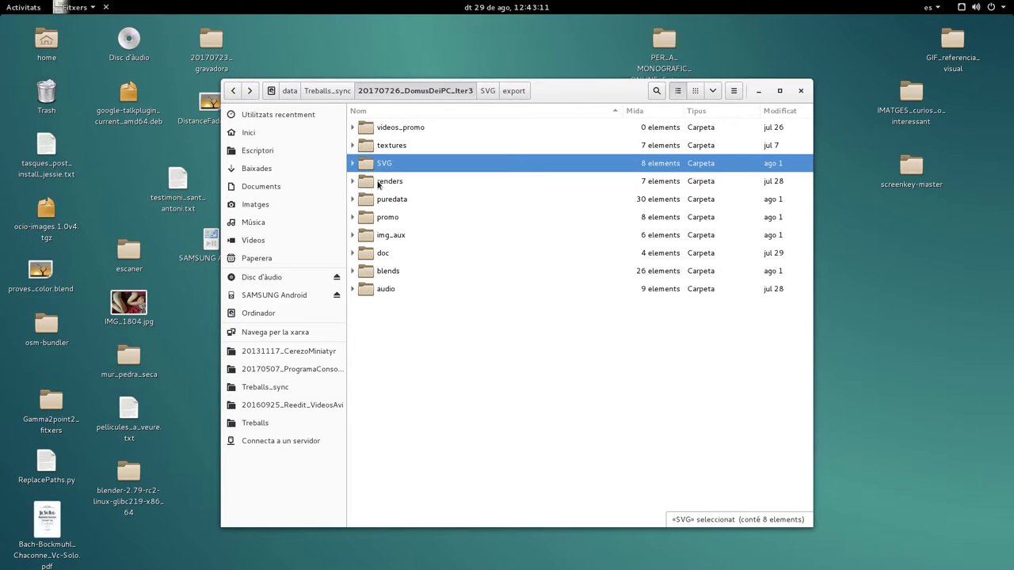
Step: Open the renders folder and expand its muntanyes, promo, serrateix and stills subfolders
{"action": "double_click", "coordinate": [381, 182]}
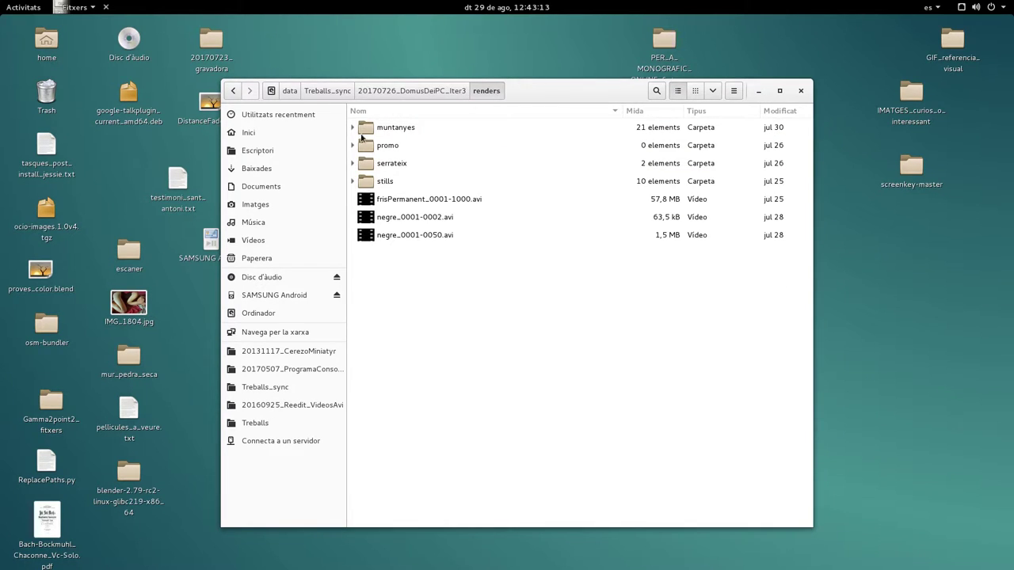
{"action": "left_click", "coordinate": [353, 127]}
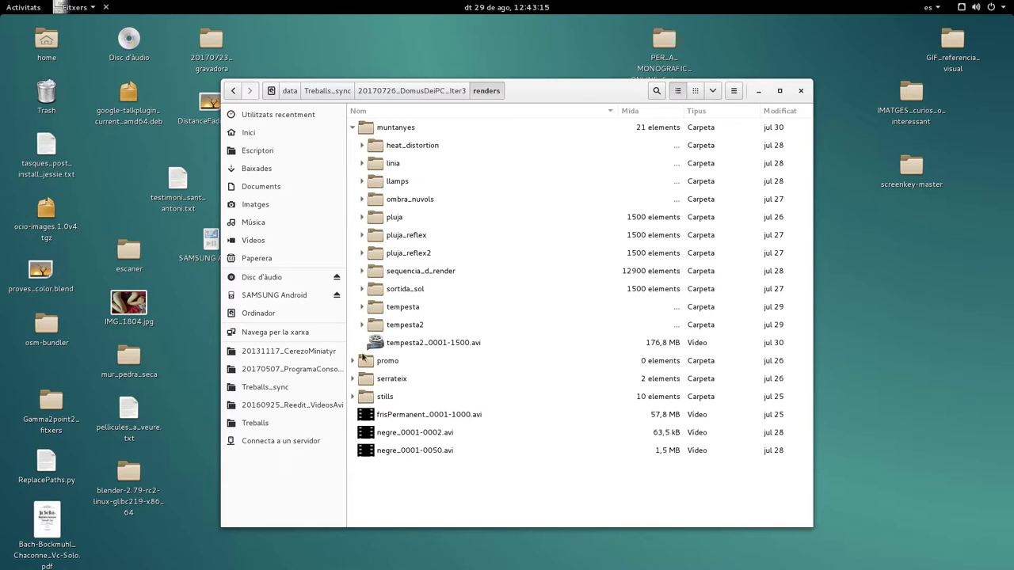
{"action": "scroll", "coordinate": [371, 463], "scroll_direction": "down", "scroll_amount": 3}
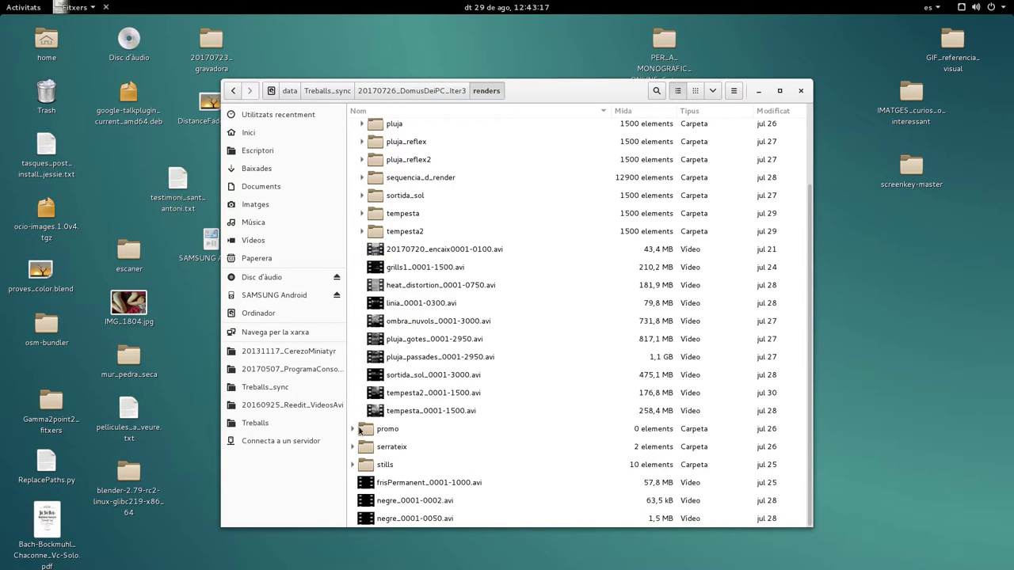
{"action": "left_click", "coordinate": [353, 428]}
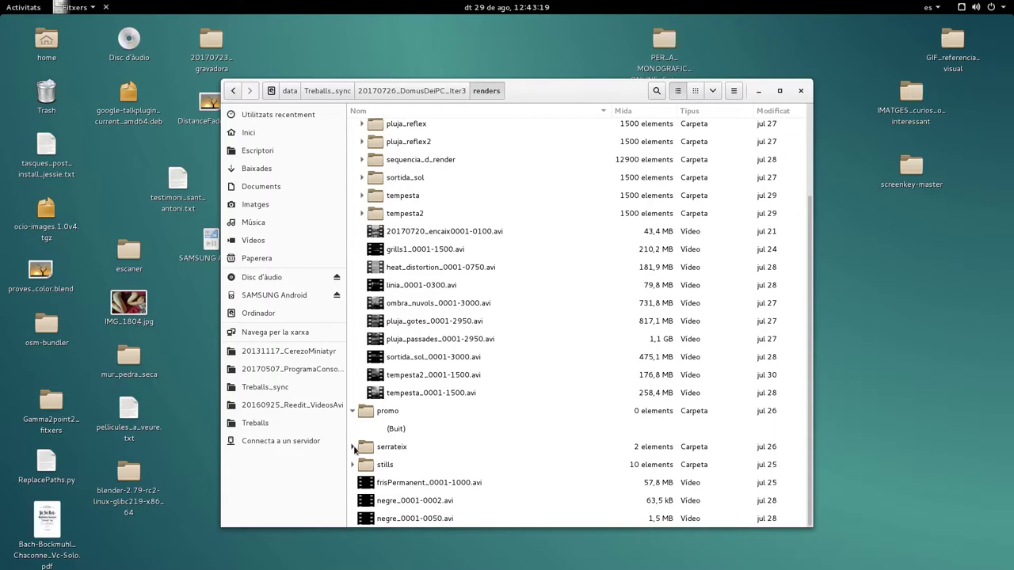
{"action": "left_click", "coordinate": [354, 447]}
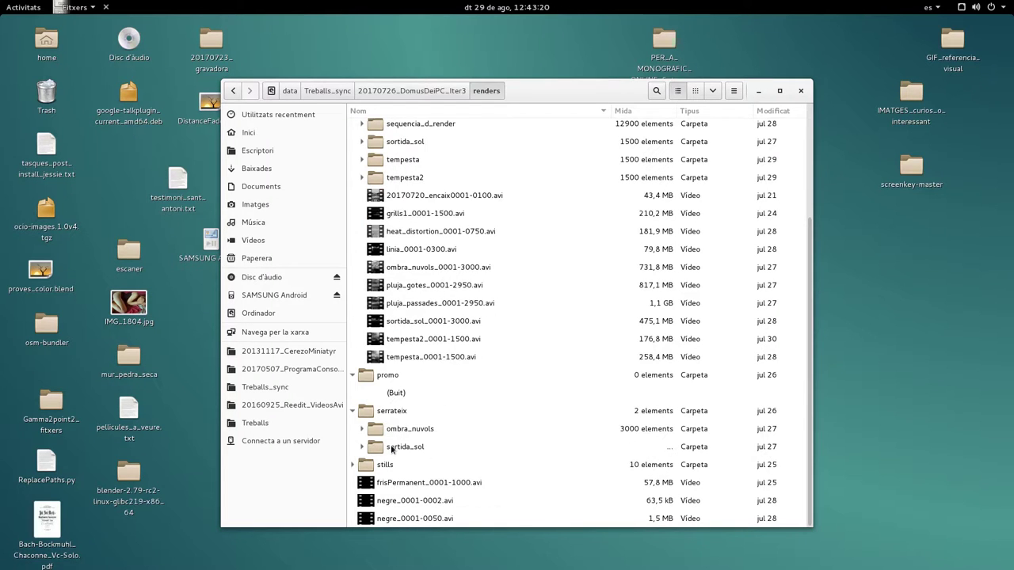
{"action": "left_click", "coordinate": [353, 468]}
Step: Return to the project folder, collapse puredata and expand promo
{"action": "key", "text": "alt+Up"}
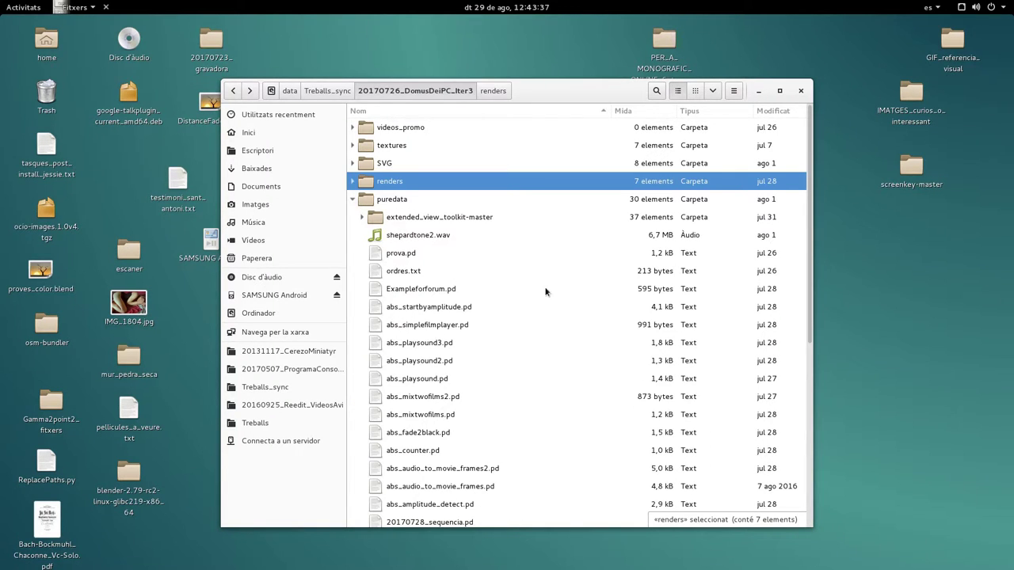
{"action": "scroll", "coordinate": [523, 317], "scroll_direction": "down", "scroll_amount": 7}
{"action": "scroll", "coordinate": [476, 325], "scroll_direction": "up", "scroll_amount": 7}
{"action": "scroll", "coordinate": [456, 348], "scroll_direction": "down", "scroll_amount": 6}
{"action": "scroll", "coordinate": [472, 333], "scroll_direction": "up", "scroll_amount": 2}
{"action": "scroll", "coordinate": [479, 311], "scroll_direction": "up", "scroll_amount": 4}
{"action": "left_click", "coordinate": [353, 199]}
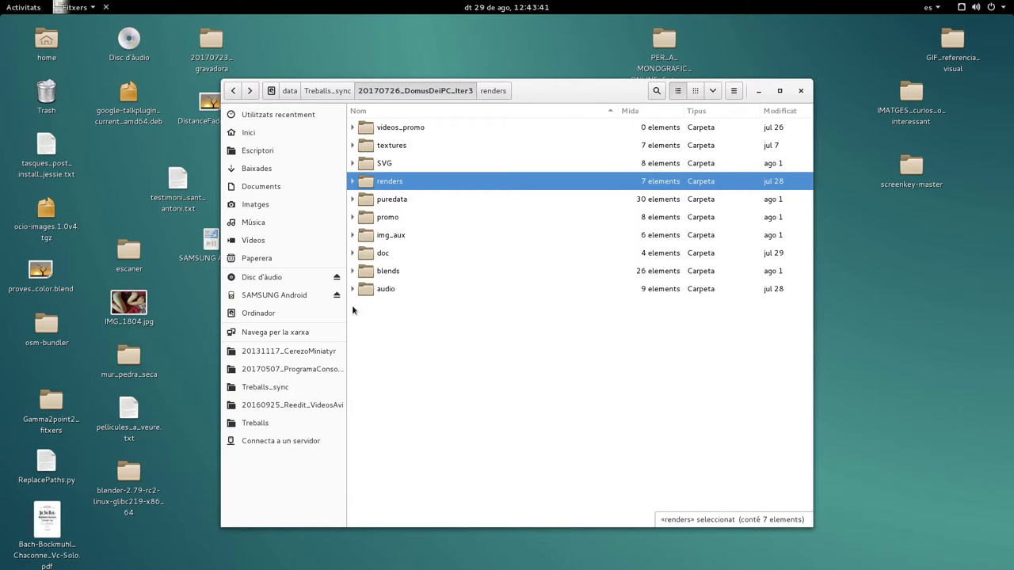
{"action": "left_click", "coordinate": [352, 217]}
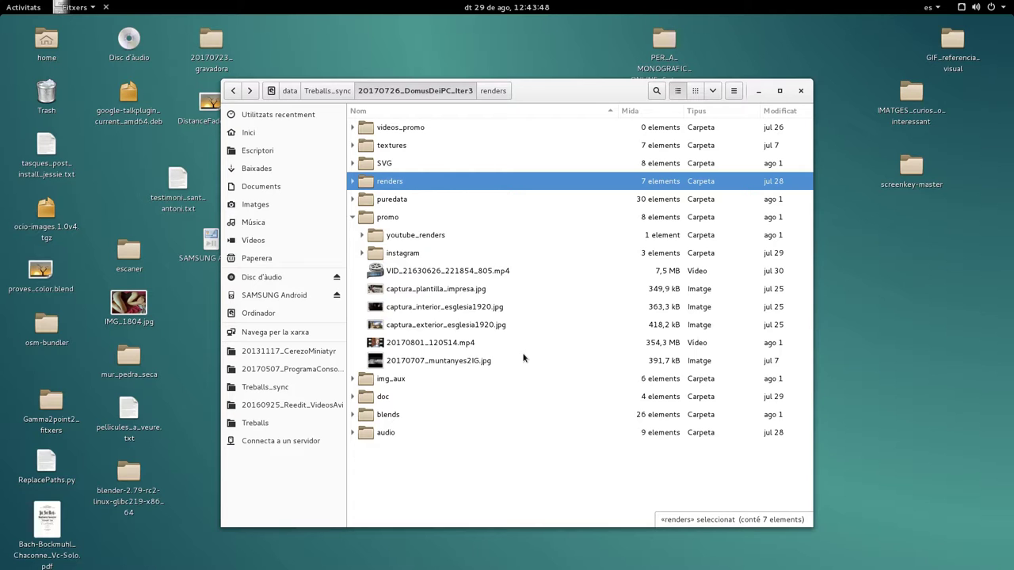
Step: Expand doc and blends to review them, then collapse promo, doc and blends again
{"action": "left_click", "coordinate": [353, 396]}
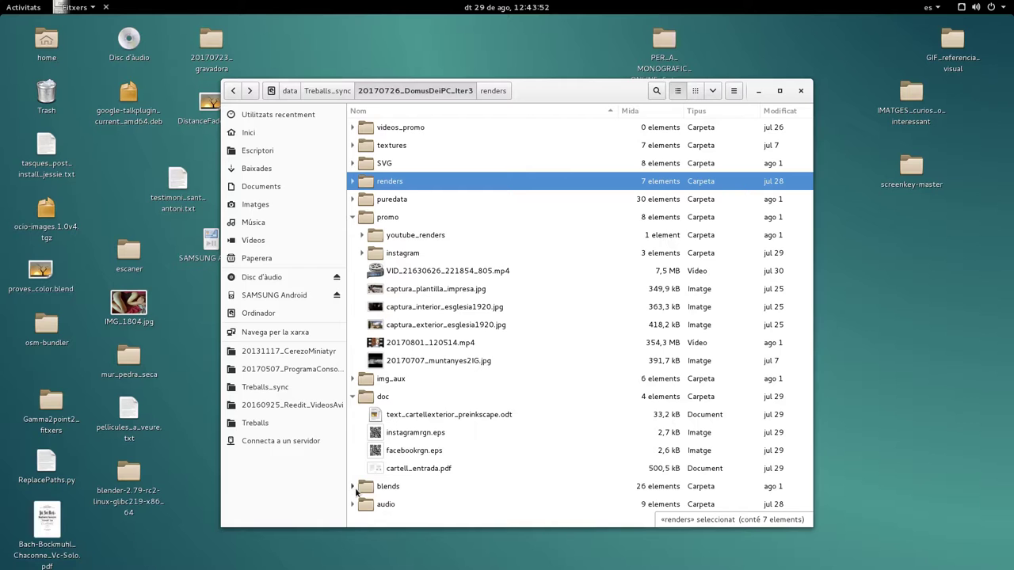
{"action": "left_click", "coordinate": [353, 486]}
{"action": "scroll", "coordinate": [533, 475], "scroll_direction": "down", "scroll_amount": 10}
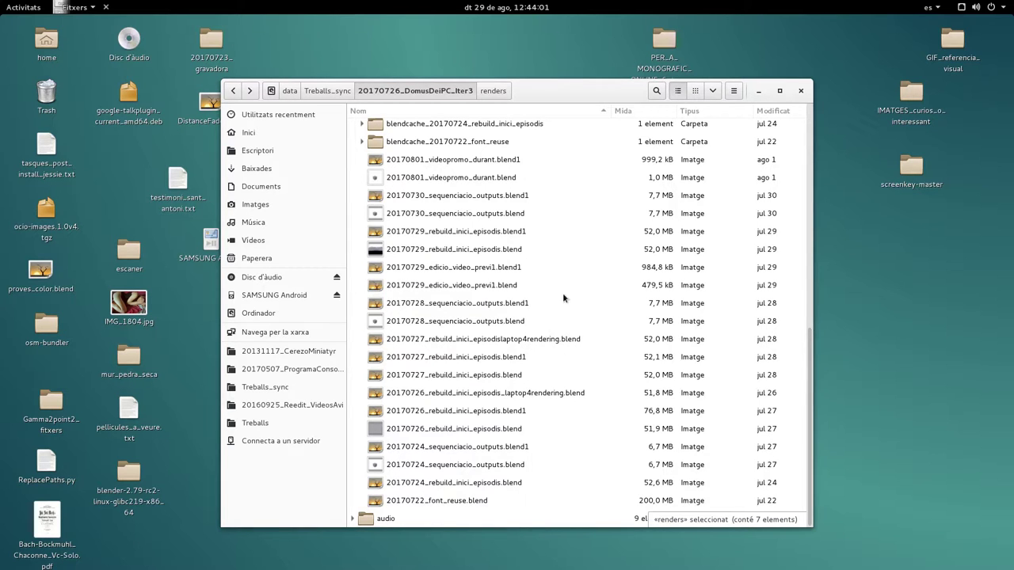
{"action": "scroll", "coordinate": [563, 299], "scroll_direction": "up", "scroll_amount": 10}
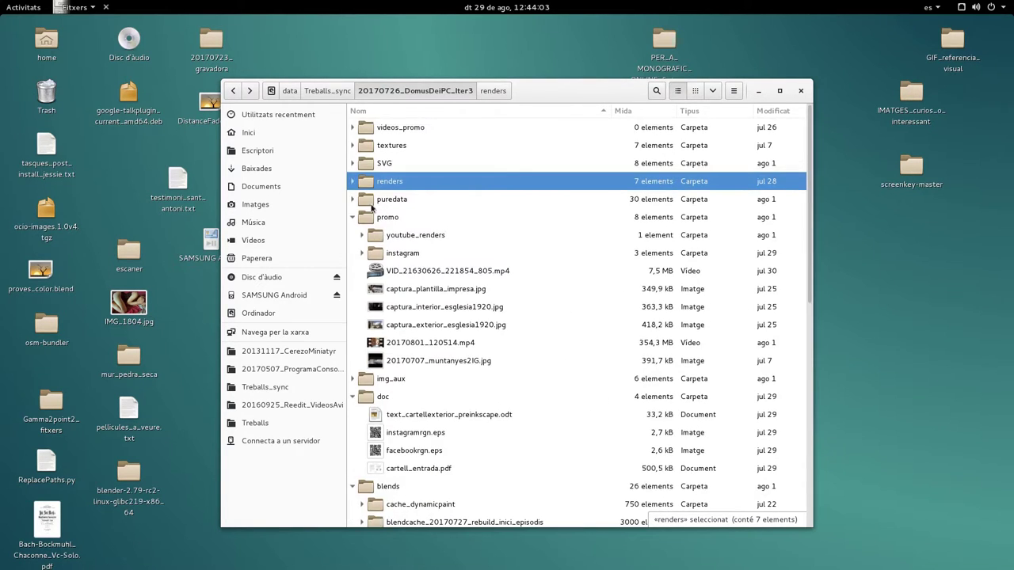
{"action": "left_click", "coordinate": [353, 217]}
{"action": "left_click", "coordinate": [352, 252]}
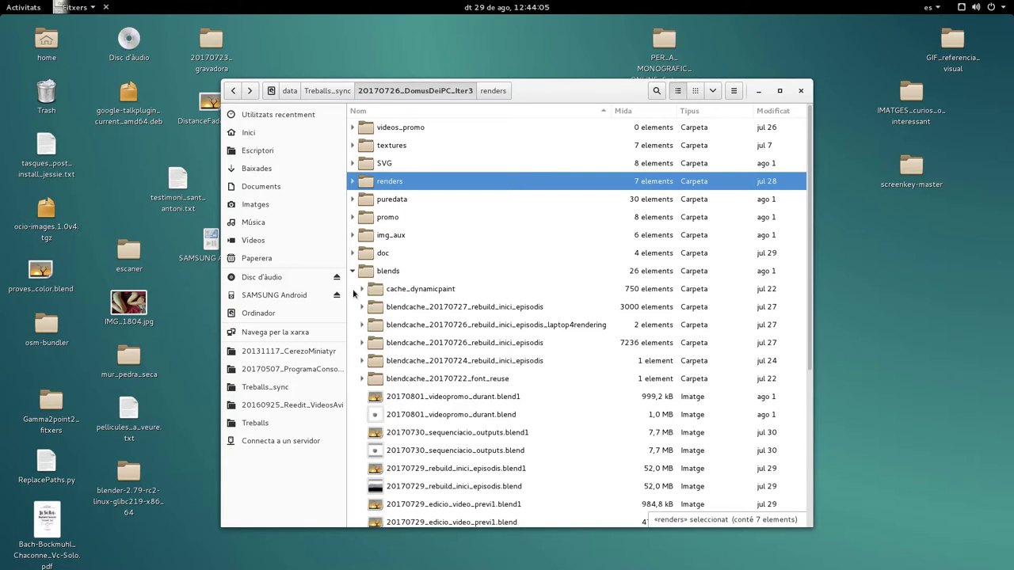
{"action": "left_click", "coordinate": [353, 271]}
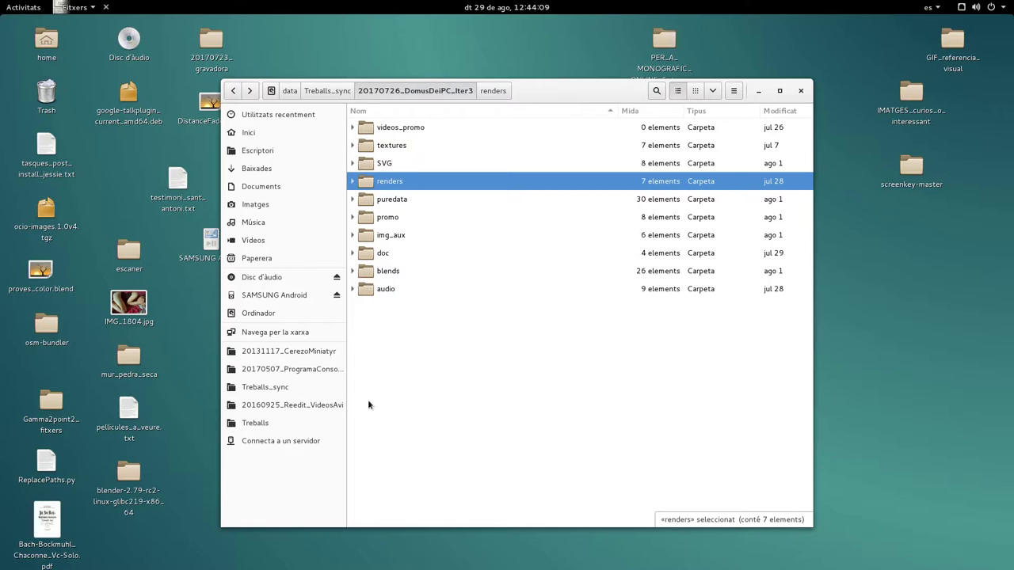
{"action": "mouse_move", "coordinate": [589, 86]}
{"action": "left_mouse_down"}
{"action": "mouse_move", "coordinate": [696, 98]}
{"action": "mouse_move", "coordinate": [658, 79]}
{"action": "mouse_move", "coordinate": [587, 81]}
{"action": "mouse_move", "coordinate": [585, 71]}
{"action": "left_mouse_up"}
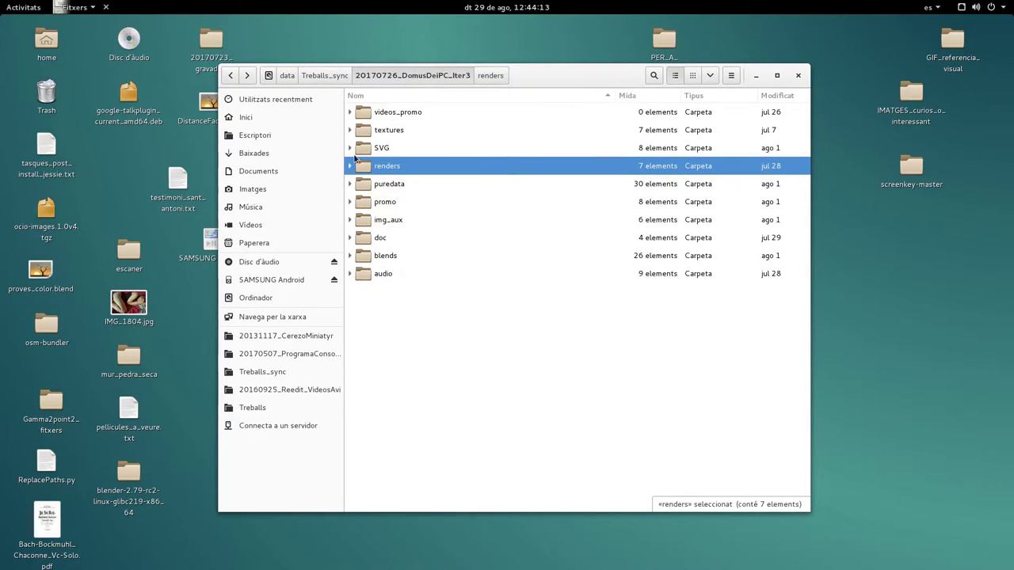
Step: Bring Blender to the front, widen the image editor, and center and orbit the mesh in the 3D view
{"action": "mouse_move", "coordinate": [1, 2]}
{"action": "left_click", "coordinate": [919, 325]}
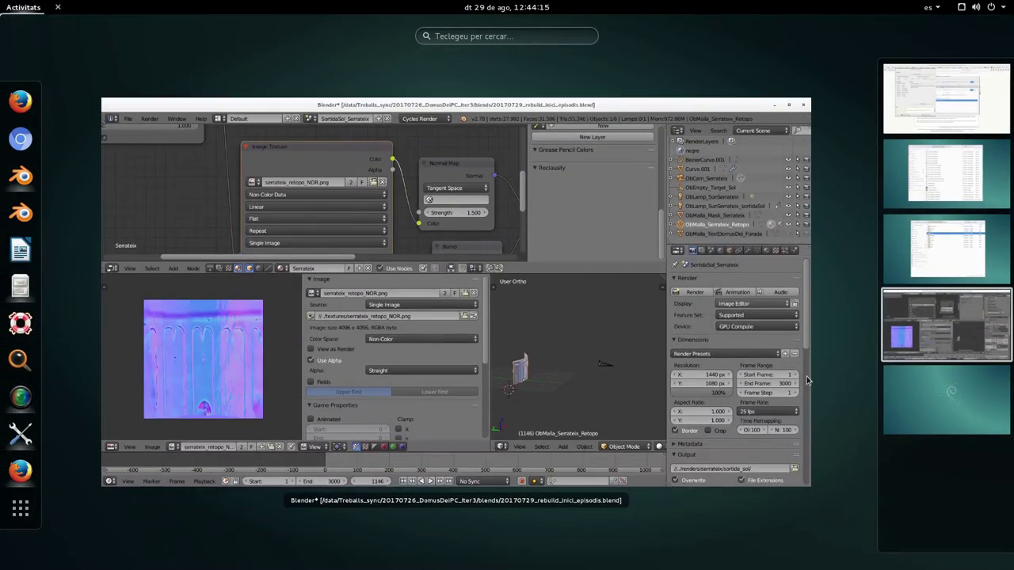
{"action": "left_click", "coordinate": [733, 385]}
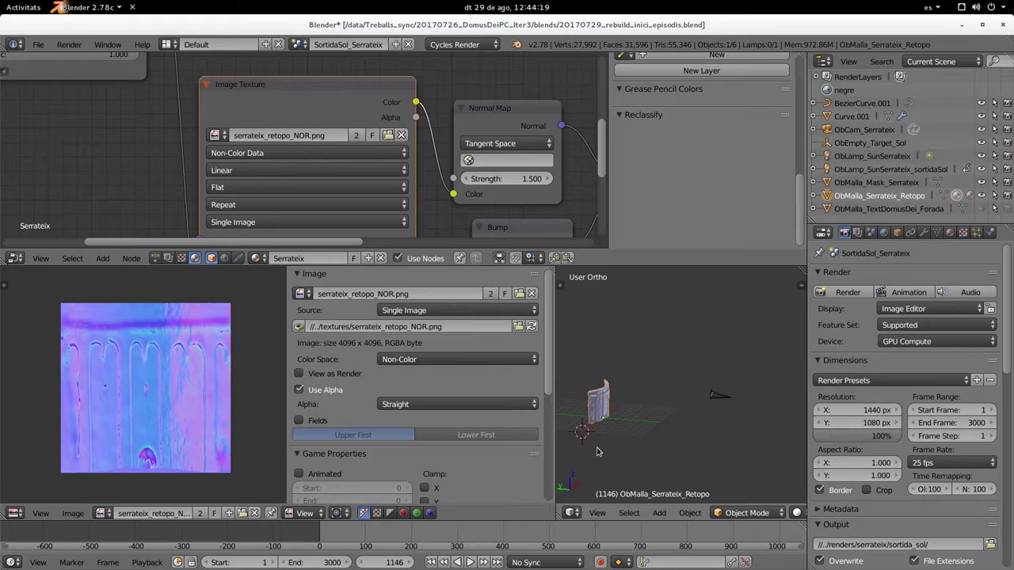
{"action": "left_click_drag", "start_coordinate": [555, 423], "coordinate": [655, 377]}
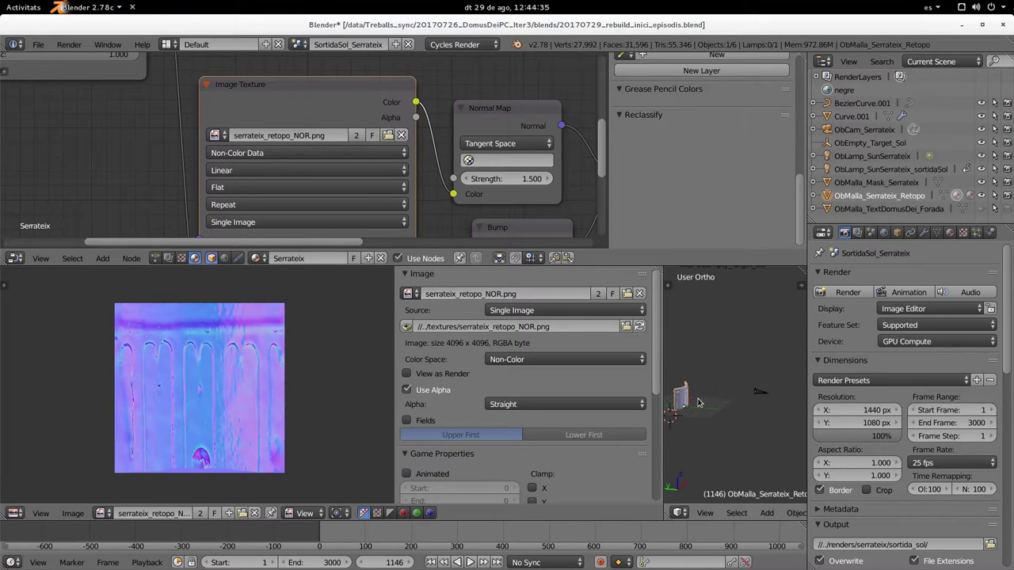
{"action": "middle_click_drag", "start_coordinate": [721, 412], "coordinate": [753, 438], "text": "shift"}
{"action": "scroll", "coordinate": [754, 427], "scroll_direction": "up", "scroll_amount": 5}
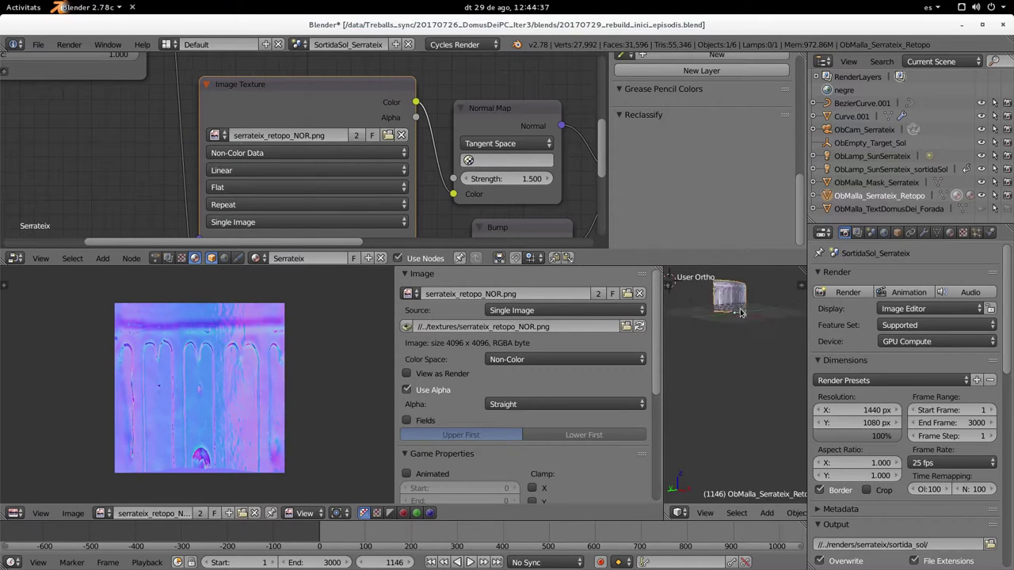
{"action": "middle_click_drag", "start_coordinate": [765, 404], "coordinate": [751, 444]}
Step: Zoom in on the arches of serrateix_retopo_NOR.png, then zoom out to show the whole 4096 x 4096 tile
{"action": "scroll", "coordinate": [751, 443], "scroll_direction": "up", "scroll_amount": 8}
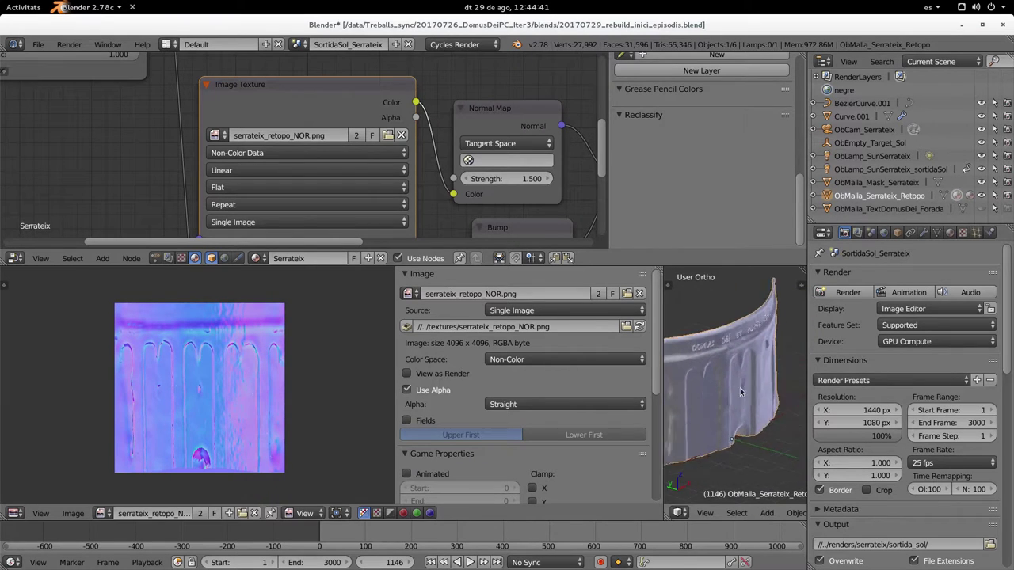
{"action": "scroll", "coordinate": [235, 406], "scroll_direction": "up", "scroll_amount": 6}
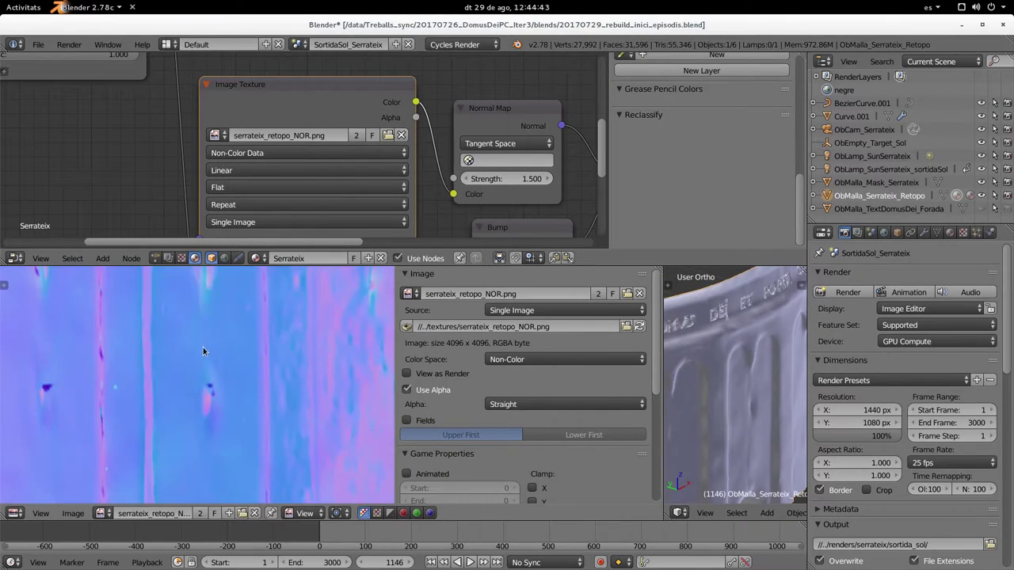
{"action": "scroll", "coordinate": [230, 403], "scroll_direction": "down", "scroll_amount": 2}
{"action": "scroll", "coordinate": [228, 431], "scroll_direction": "up", "scroll_amount": 4}
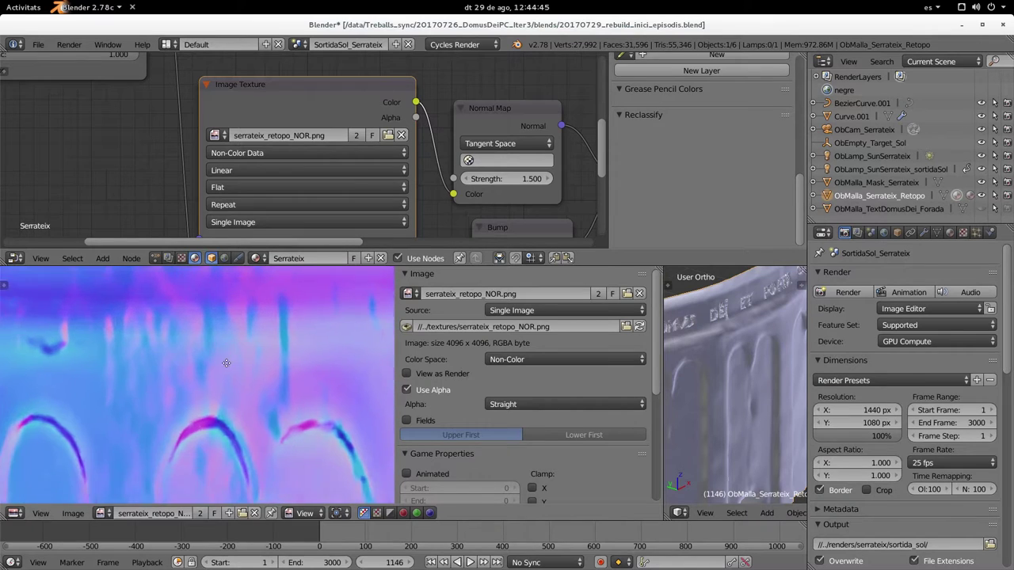
{"action": "scroll", "coordinate": [157, 339], "scroll_direction": "down", "scroll_amount": 4}
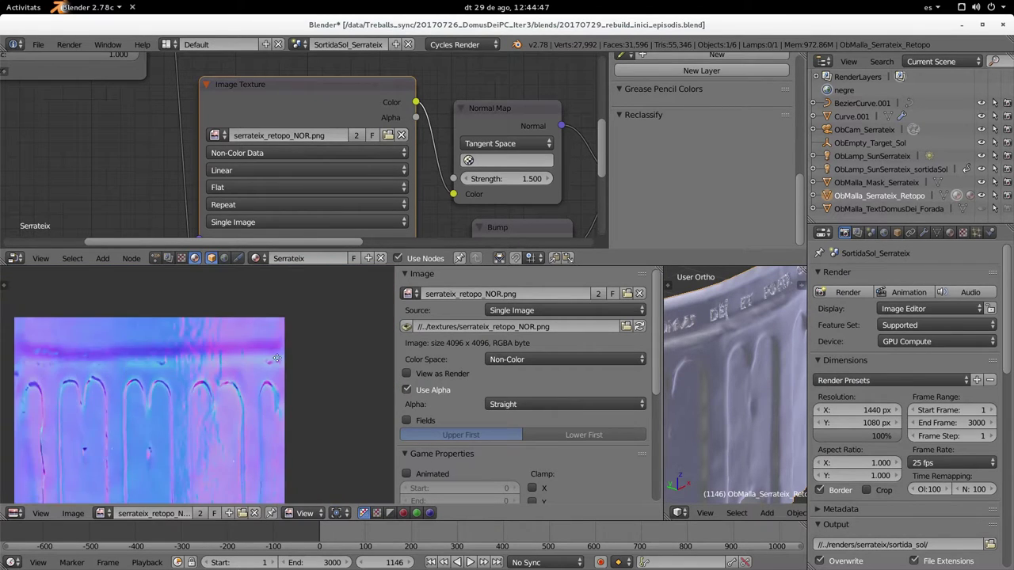
{"action": "scroll", "coordinate": [153, 481], "scroll_direction": "down", "scroll_amount": 2}
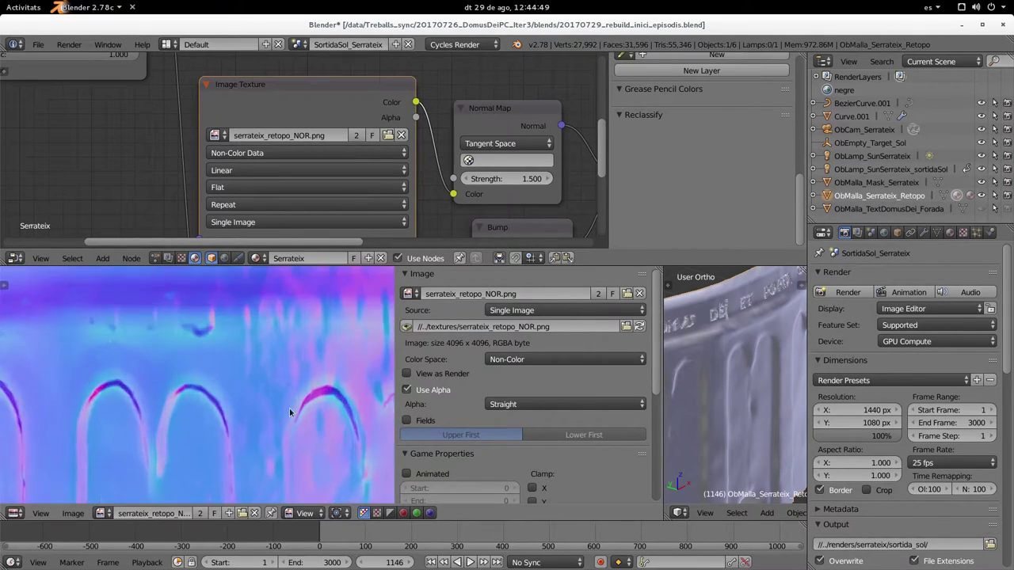
{"action": "scroll", "coordinate": [299, 402], "scroll_direction": "up", "scroll_amount": 2}
{"action": "scroll", "coordinate": [299, 420], "scroll_direction": "down", "scroll_amount": 5}
{"action": "scroll", "coordinate": [232, 391], "scroll_direction": "up", "scroll_amount": 5}
{"action": "scroll", "coordinate": [232, 391], "scroll_direction": "down", "scroll_amount": 1}
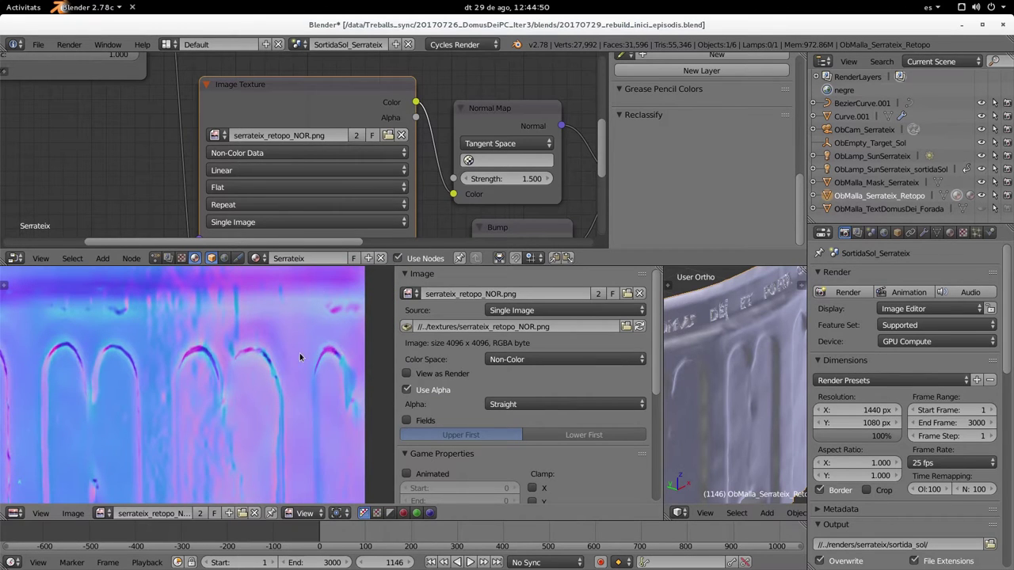
{"action": "scroll", "coordinate": [339, 333], "scroll_direction": "down", "scroll_amount": 1}
{"action": "scroll", "coordinate": [230, 375], "scroll_direction": "up", "scroll_amount": 1}
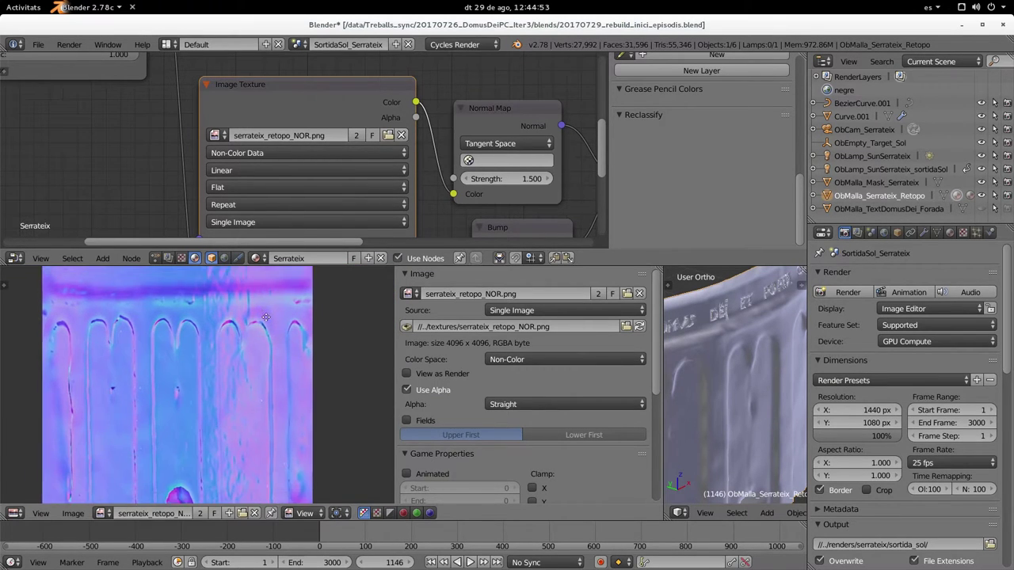
{"action": "scroll", "coordinate": [229, 376], "scroll_direction": "down", "scroll_amount": 1}
{"action": "scroll", "coordinate": [272, 144], "scroll_direction": "down", "scroll_amount": 1}
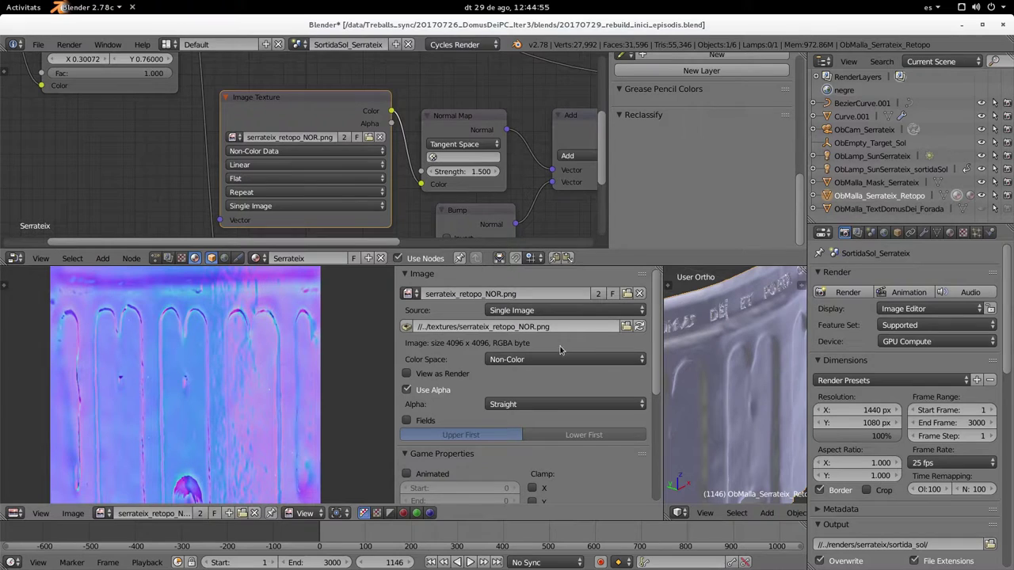
{"action": "scroll", "coordinate": [294, 377], "scroll_direction": "down", "scroll_amount": 1}
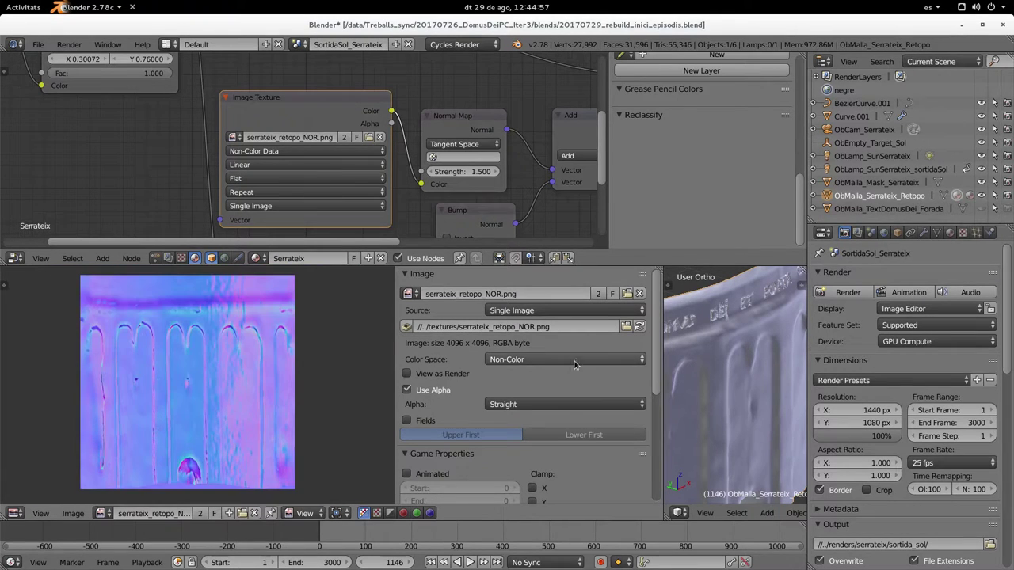
Step: Show the texture's relative path //../textures/ in the file field, then switch to the file manager's workspace
{"action": "left_click", "coordinate": [564, 328]}
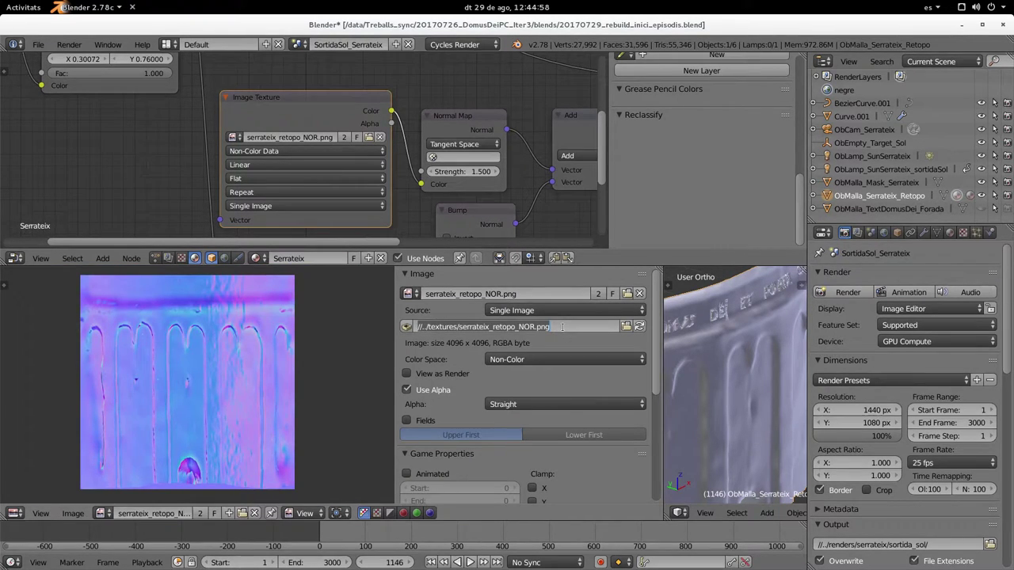
{"action": "left_click", "coordinate": [422, 326]}
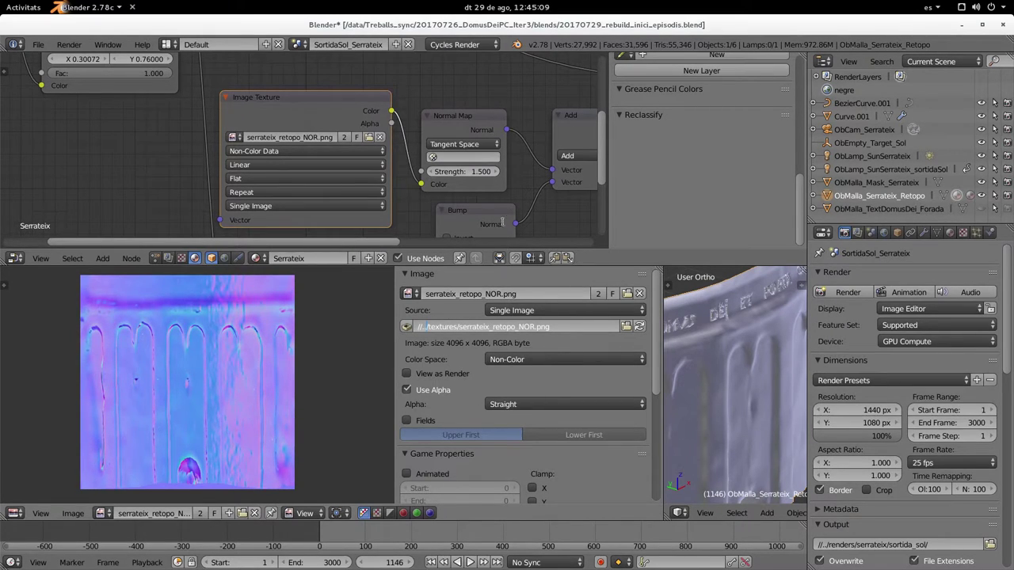
{"action": "left_click", "coordinate": [547, 11]}
{"action": "key", "text": "super"}
{"action": "key", "text": "super+Page_Up"}
Step: Return to GNOME Files and go up to the top-level data folder via the 'data' breadcrumb
{"action": "left_click", "coordinate": [437, 296]}
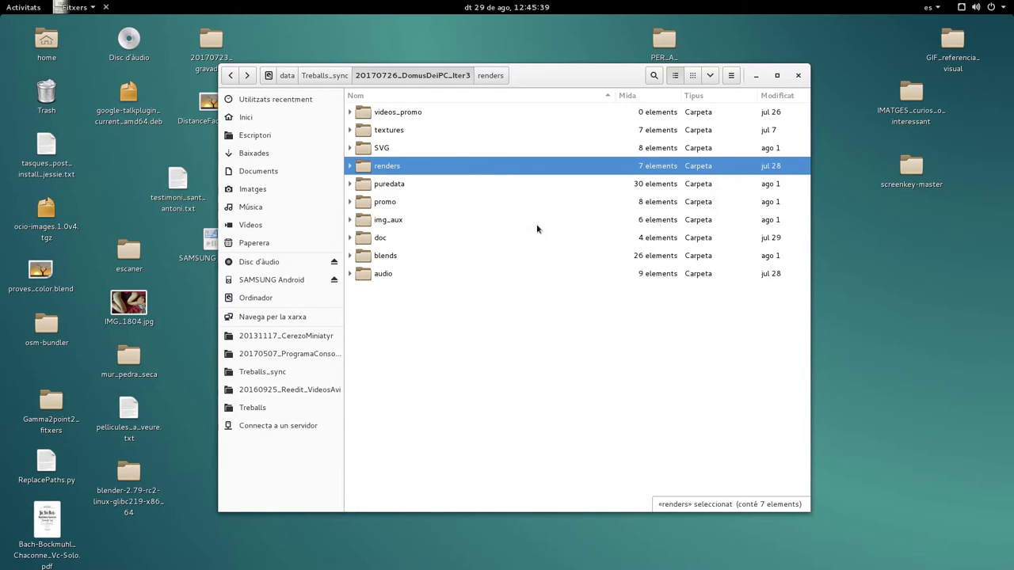
{"action": "left_click", "coordinate": [286, 74]}
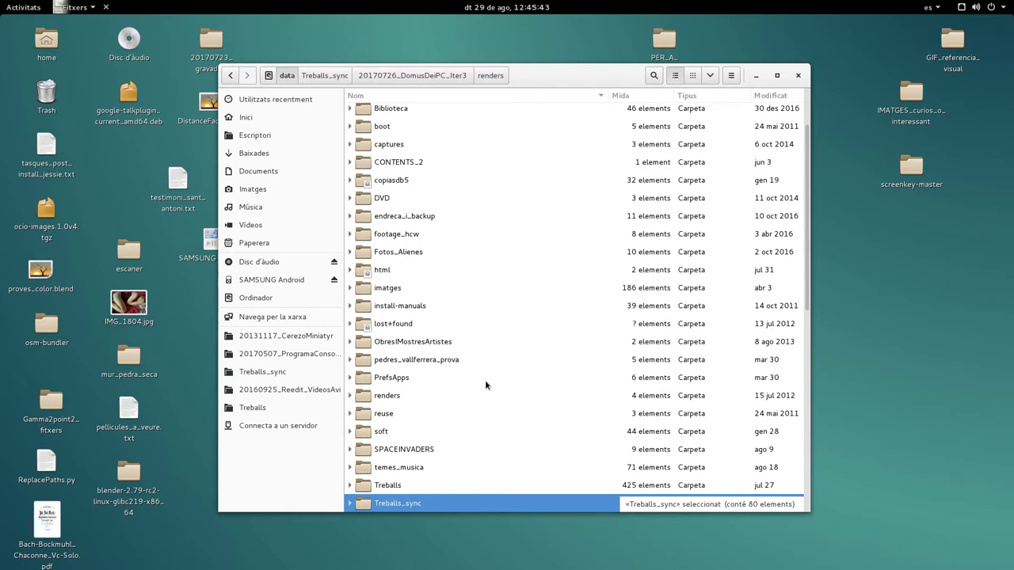
{"action": "scroll", "coordinate": [485, 384], "scroll_direction": "down", "scroll_amount": 5}
{"action": "scroll", "coordinate": [481, 377], "scroll_direction": "up", "scroll_amount": 7}
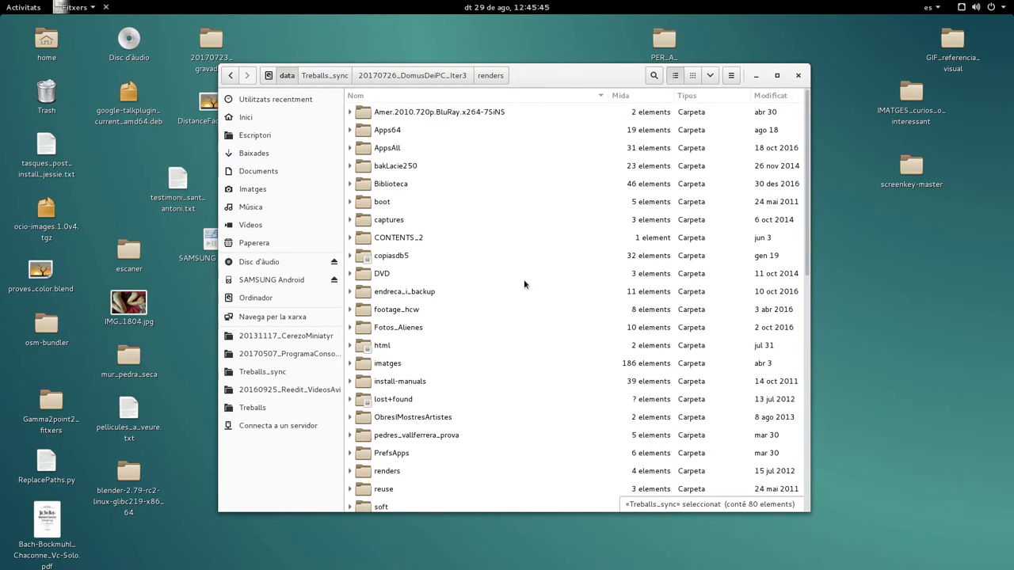
{"action": "left_click", "coordinate": [267, 75]}
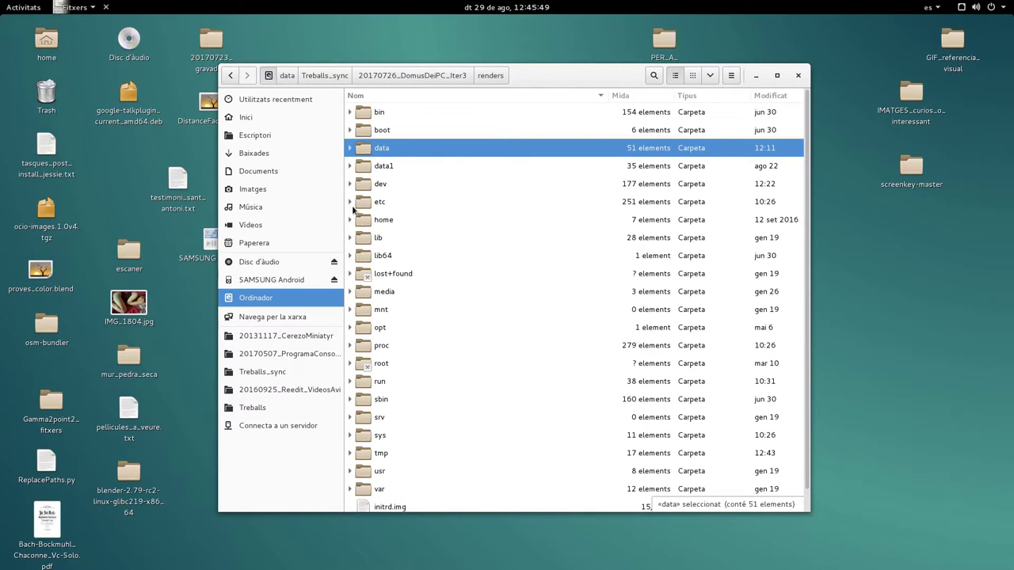
{"action": "scroll", "coordinate": [494, 385], "scroll_direction": "down", "scroll_amount": 1}
{"action": "scroll", "coordinate": [502, 388], "scroll_direction": "up", "scroll_amount": 1}
{"action": "left_click", "coordinate": [388, 165]}
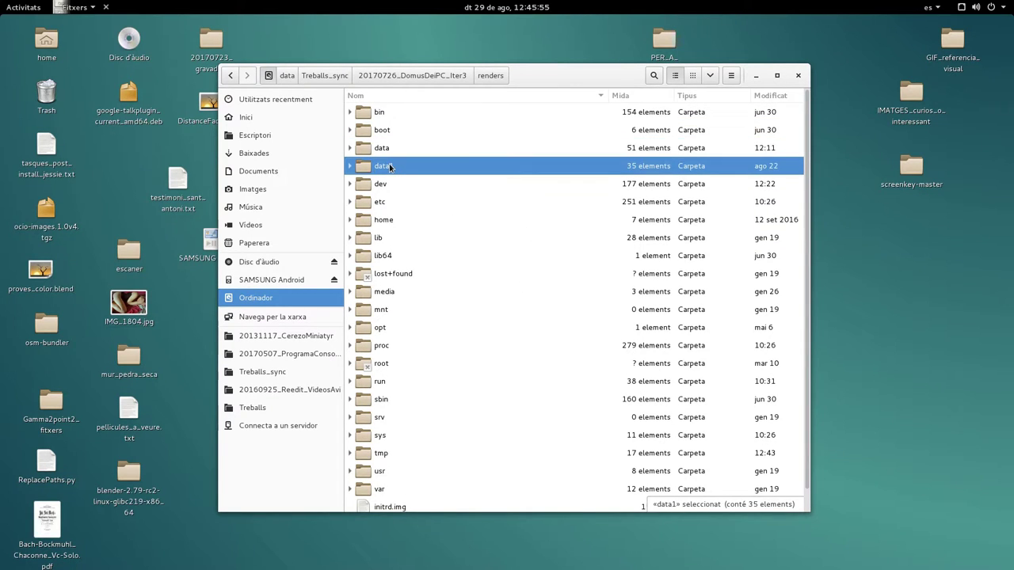
{"action": "double_click", "coordinate": [396, 147]}
{"action": "scroll", "coordinate": [513, 282], "scroll_direction": "down", "scroll_amount": 6}
{"action": "scroll", "coordinate": [513, 252], "scroll_direction": "up", "scroll_amount": 10}
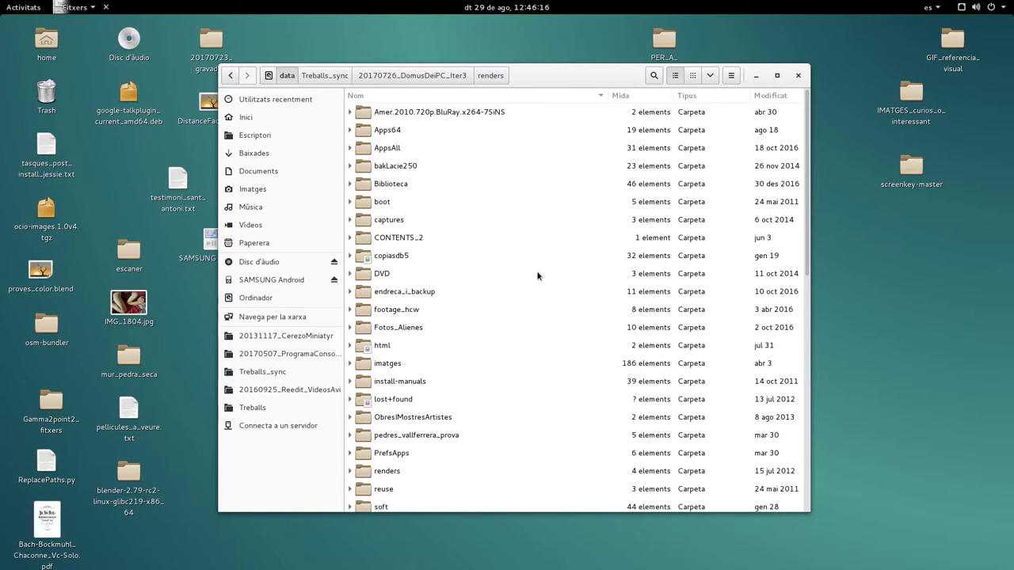
{"action": "left_click", "coordinate": [269, 75]}
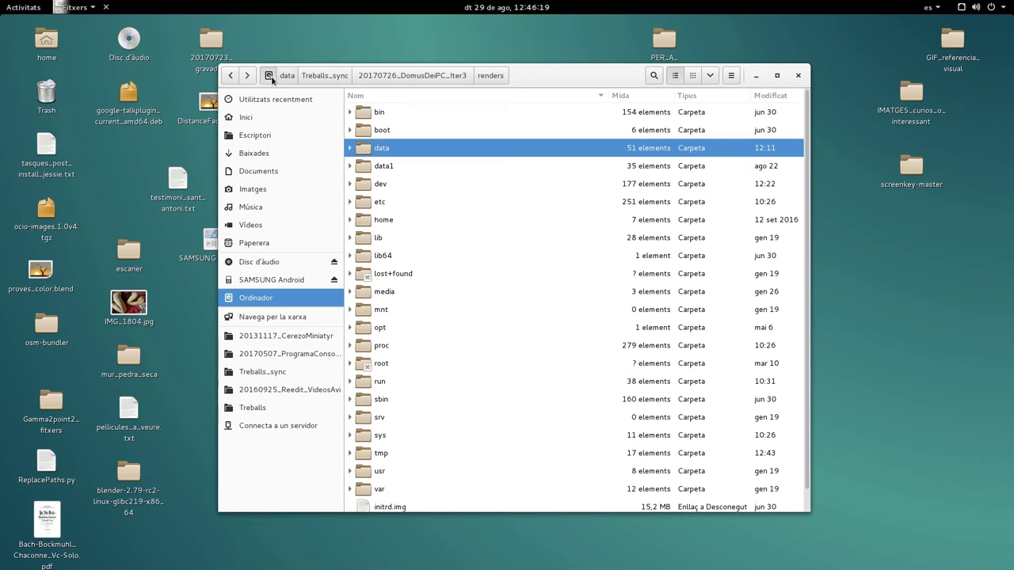
{"action": "left_click", "coordinate": [391, 166]}
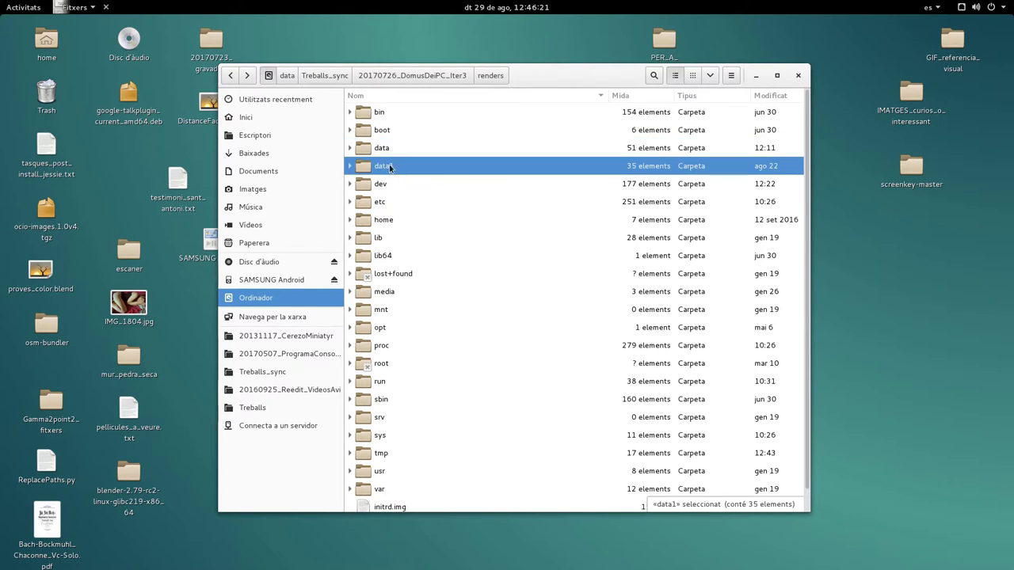
{"action": "double_click", "coordinate": [386, 151]}
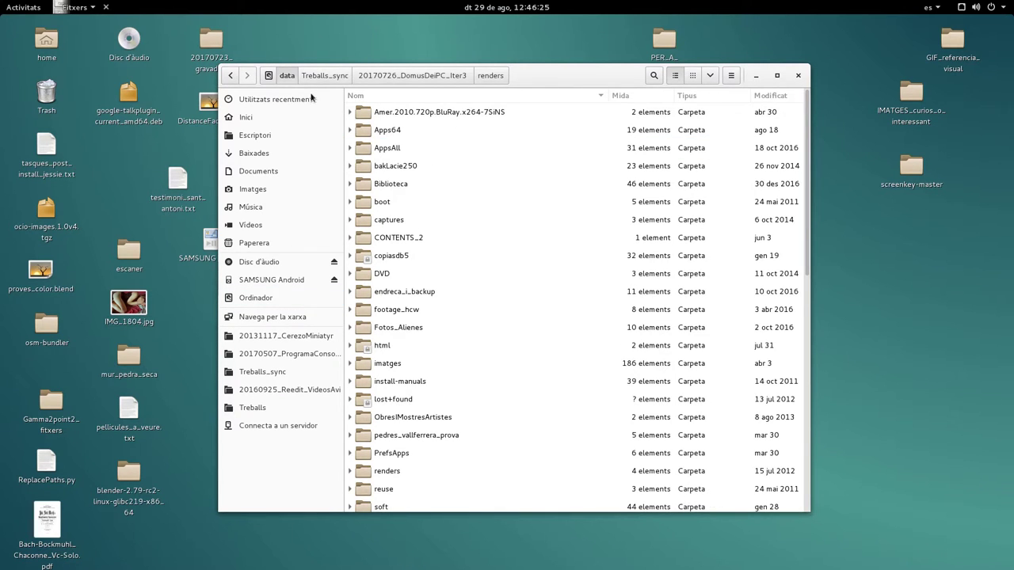
{"action": "left_click", "coordinate": [270, 75]}
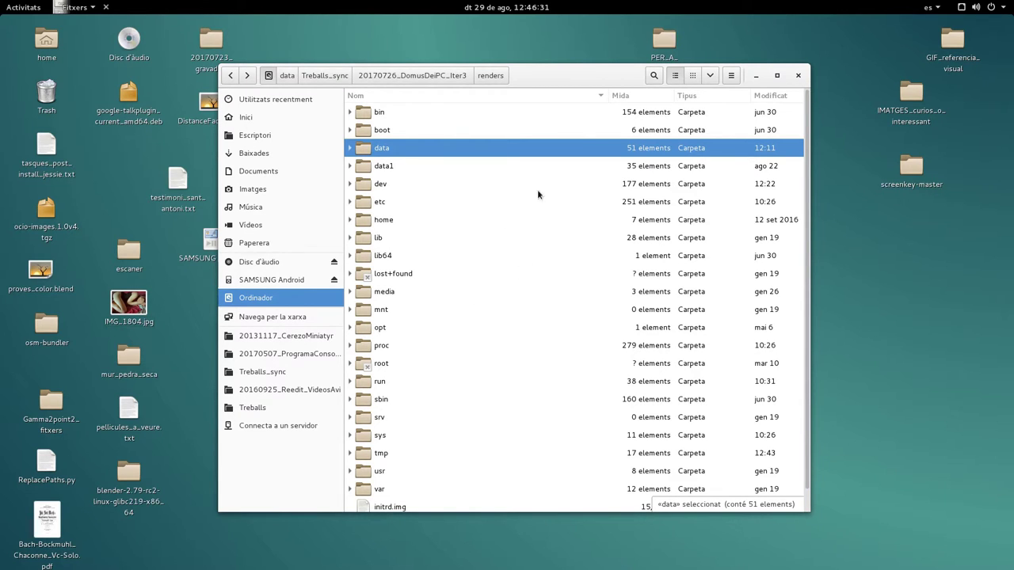
{"action": "left_click", "coordinate": [390, 168]}
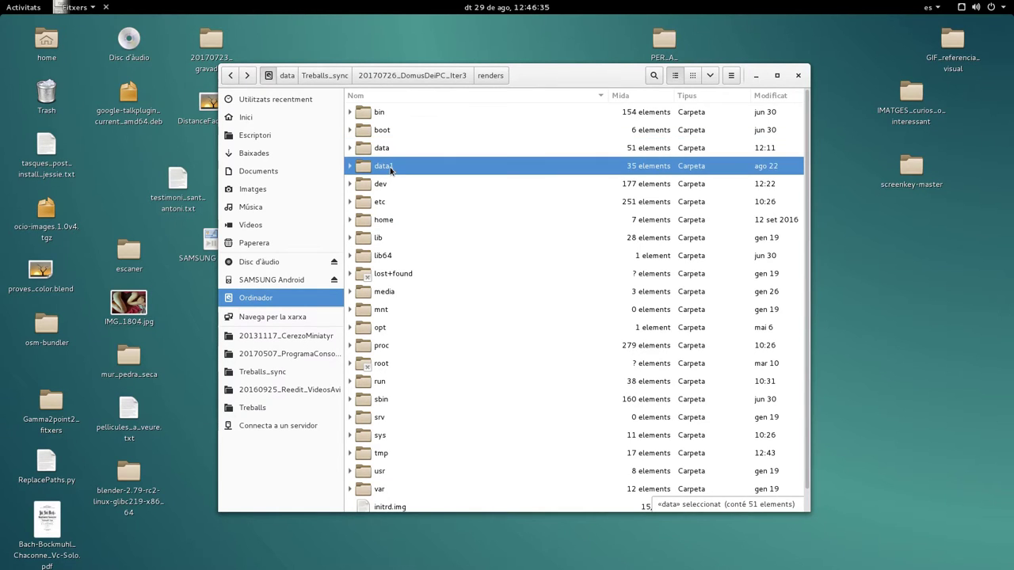
{"action": "double_click", "coordinate": [383, 148]}
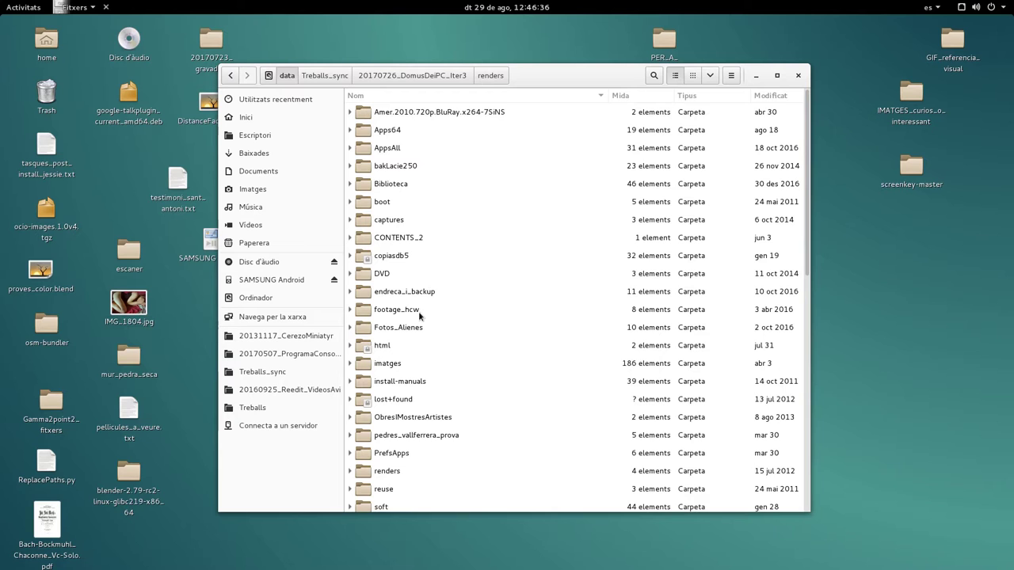
{"action": "double_click", "coordinate": [400, 362]}
{"action": "scroll", "coordinate": [486, 361], "scroll_direction": "down", "scroll_amount": 20}
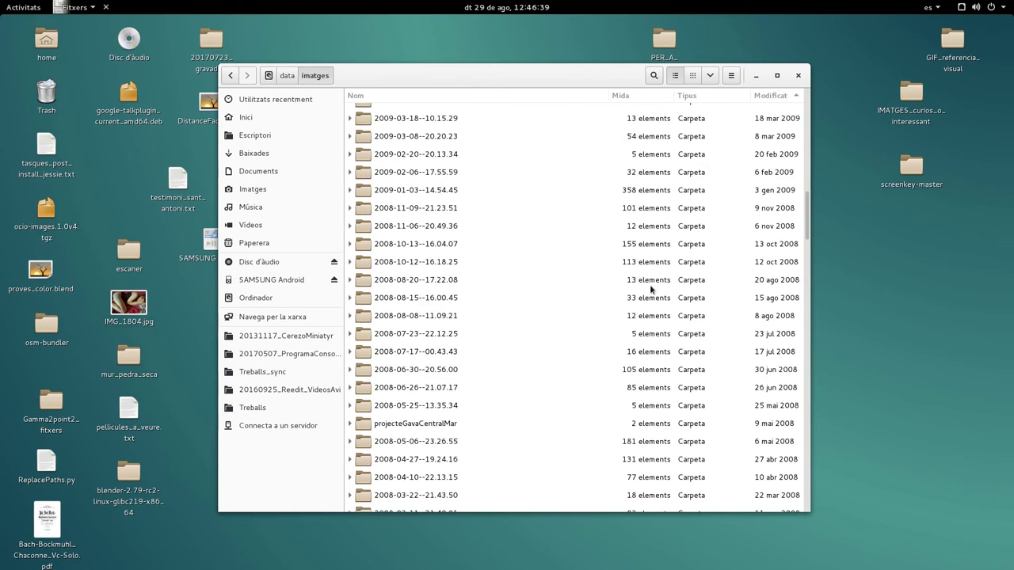
{"action": "scroll", "coordinate": [634, 336], "scroll_direction": "down", "scroll_amount": 15}
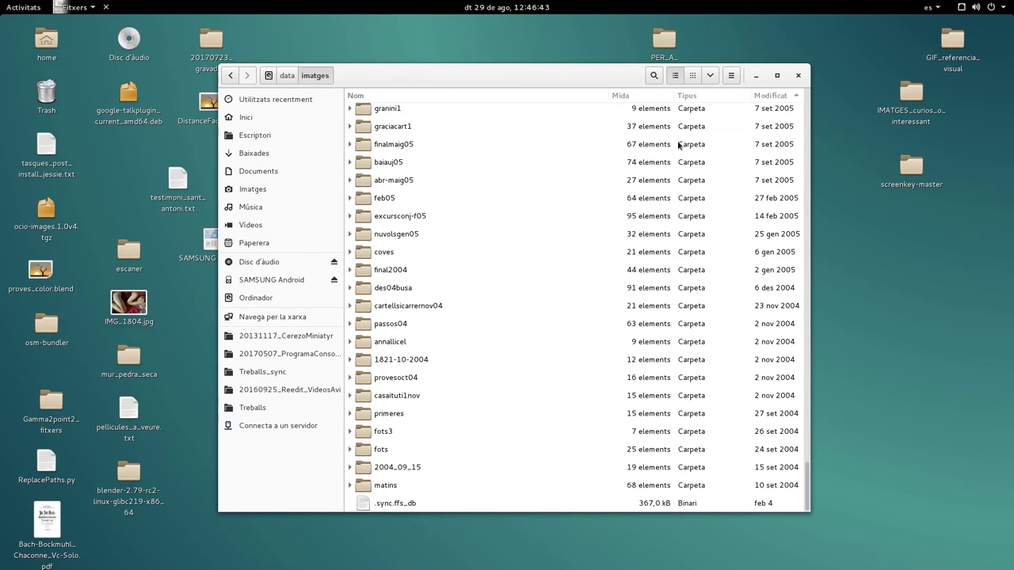
{"action": "scroll", "coordinate": [549, 370], "scroll_direction": "up", "scroll_amount": 20}
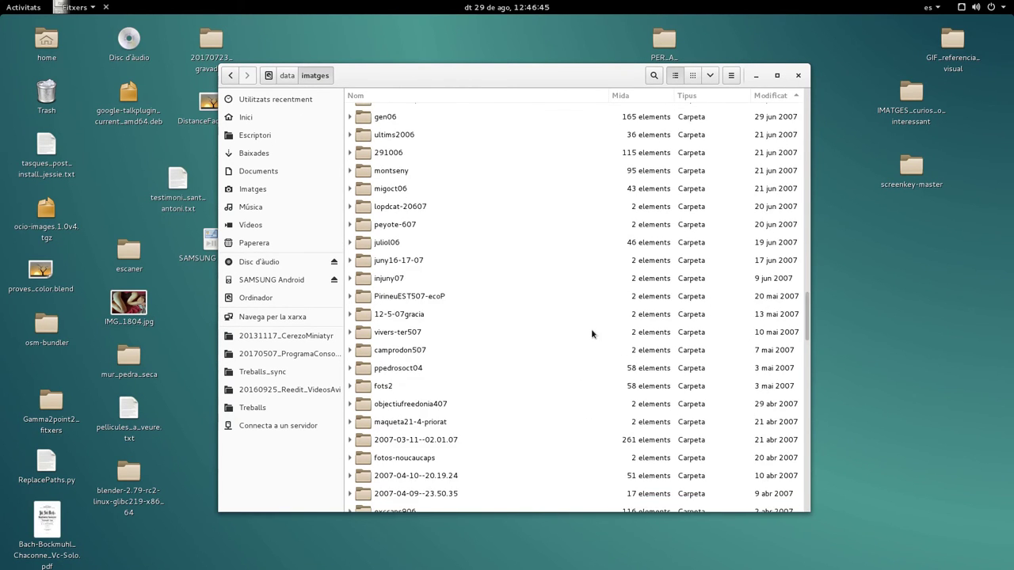
{"action": "scroll", "coordinate": [573, 316], "scroll_direction": "up", "scroll_amount": 8}
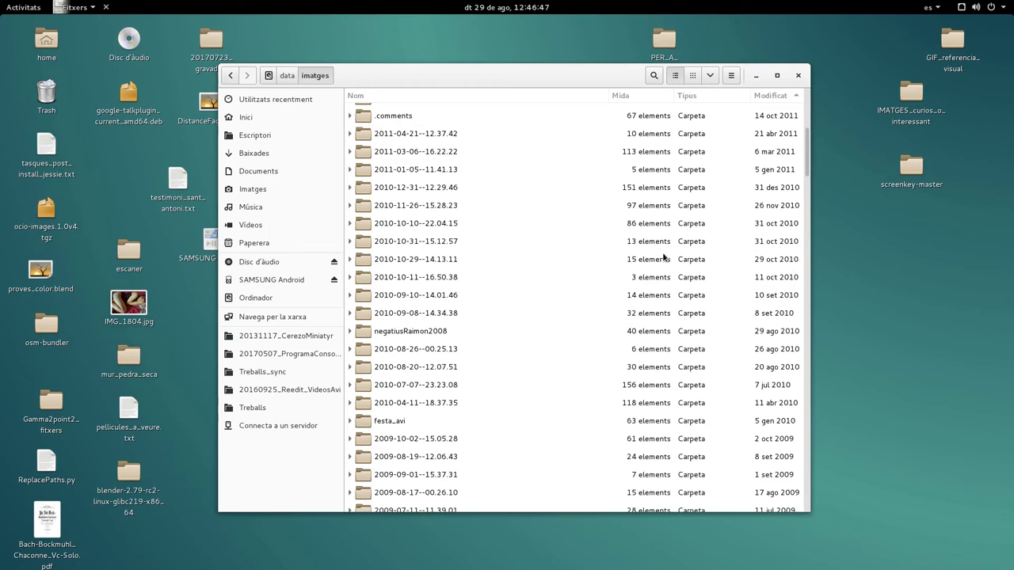
{"action": "left_click", "coordinate": [279, 79]}
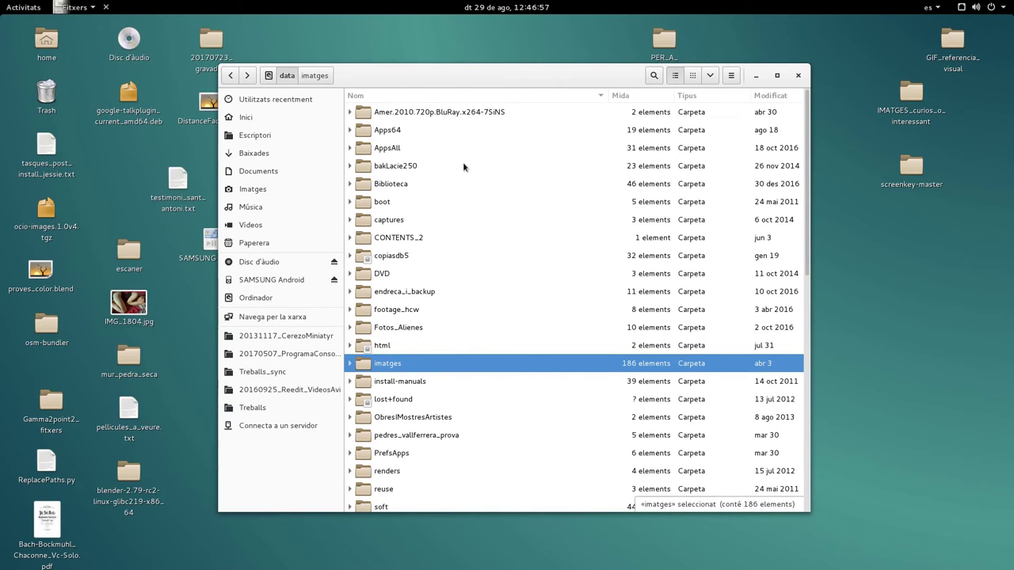
Step: Drag the Files window showing the data folder slightly lower and left, then fine-tune its position
{"action": "mouse_move", "coordinate": [520, 79]}
{"action": "left_mouse_down"}
{"action": "mouse_move", "coordinate": [534, 42]}
{"action": "mouse_move", "coordinate": [512, 61]}
{"action": "mouse_move", "coordinate": [511, 92]}
{"action": "left_mouse_up"}
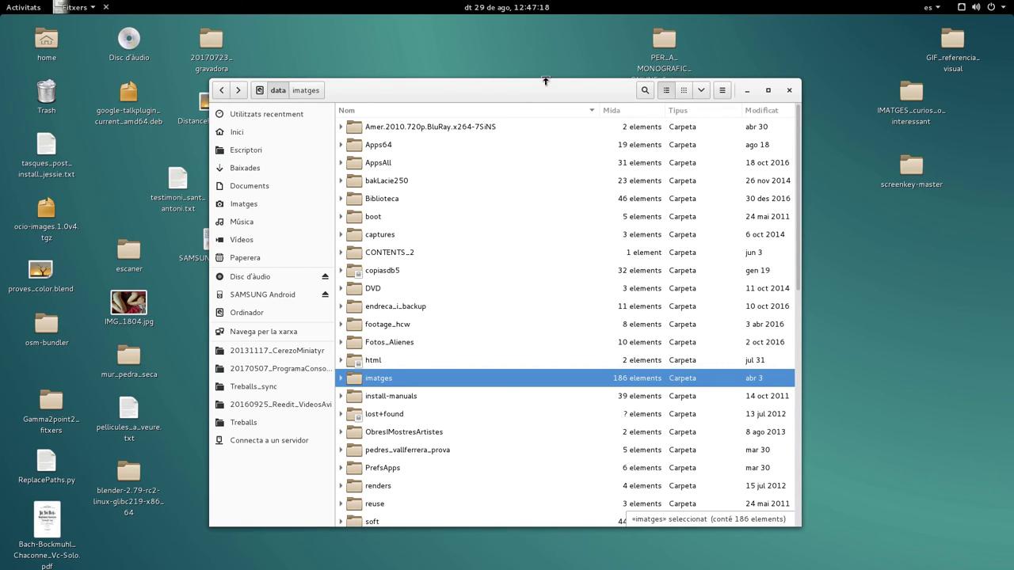
{"action": "left_click_drag", "start_coordinate": [542, 92], "coordinate": [540, 88]}
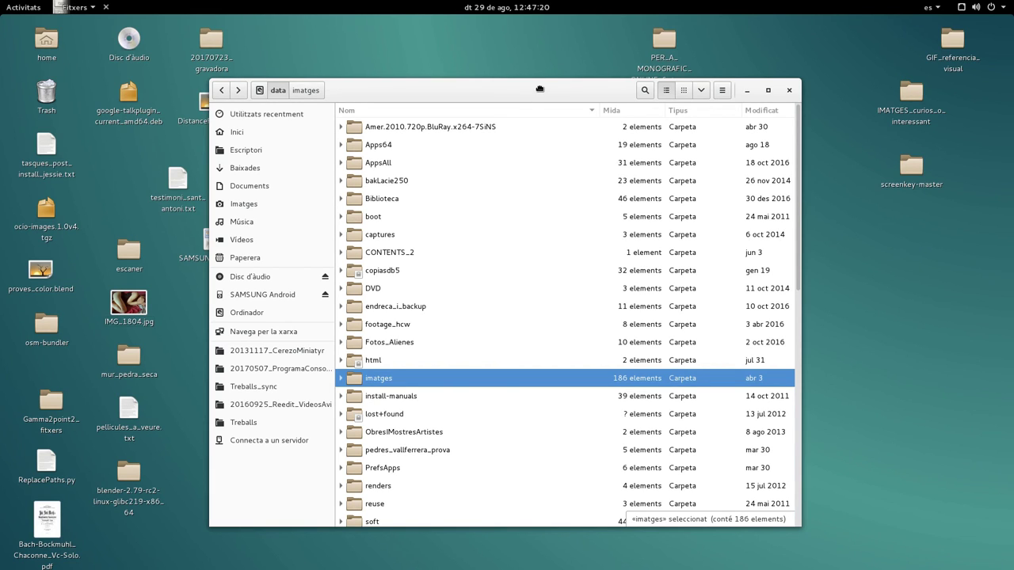